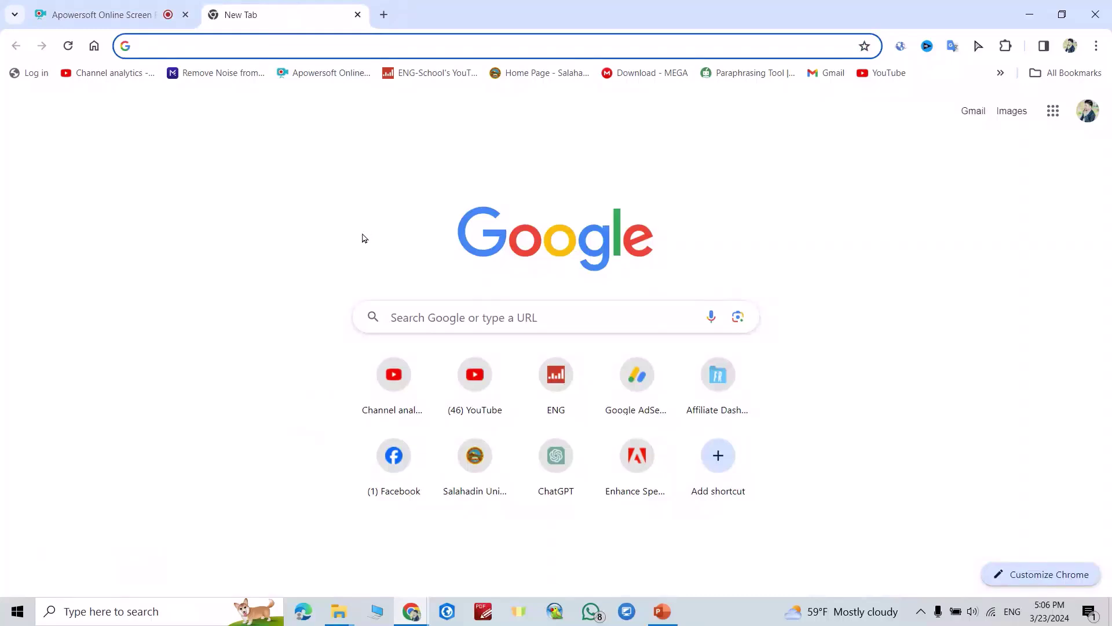
- Search Google for 'office customization tool' using the history suggestion
{"action": "left_click", "coordinate": [460, 319]}
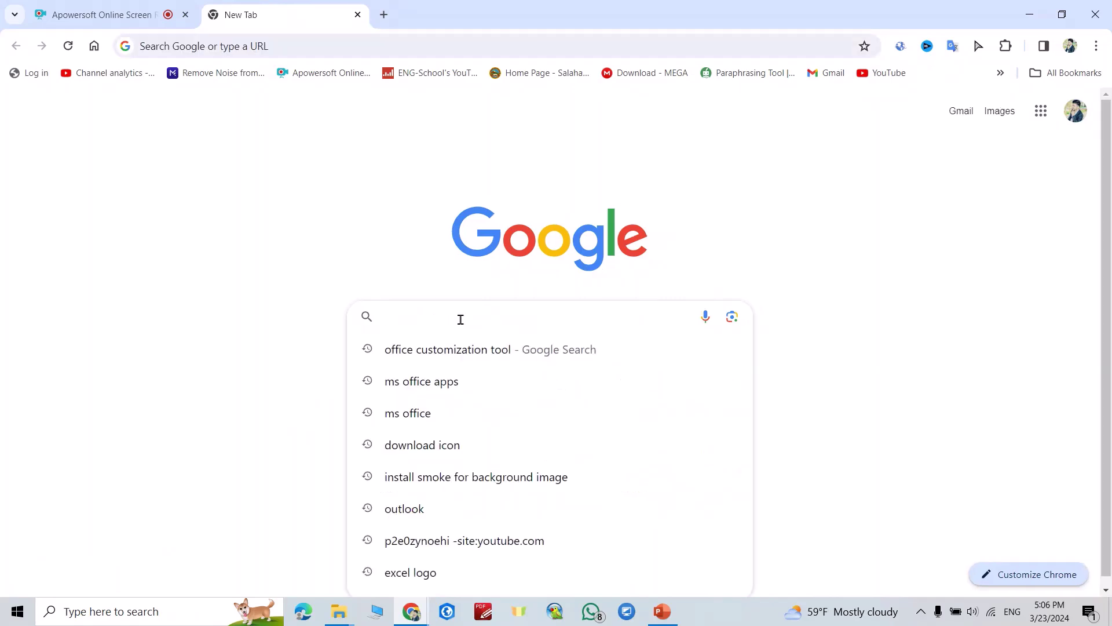
{"action": "left_click", "coordinate": [463, 349]}
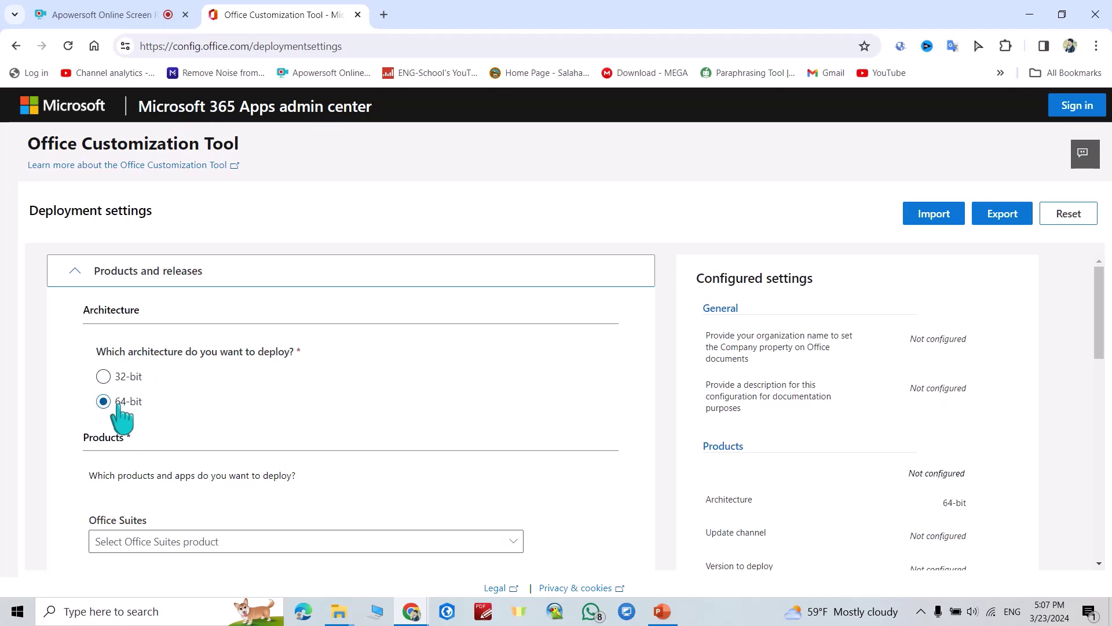
- Choose Microsoft 365 Apps for enterprise as the Office suite and add the Language pack
{"action": "scroll", "coordinate": [1100, 304], "scroll_direction": "down", "scroll_amount": 3}
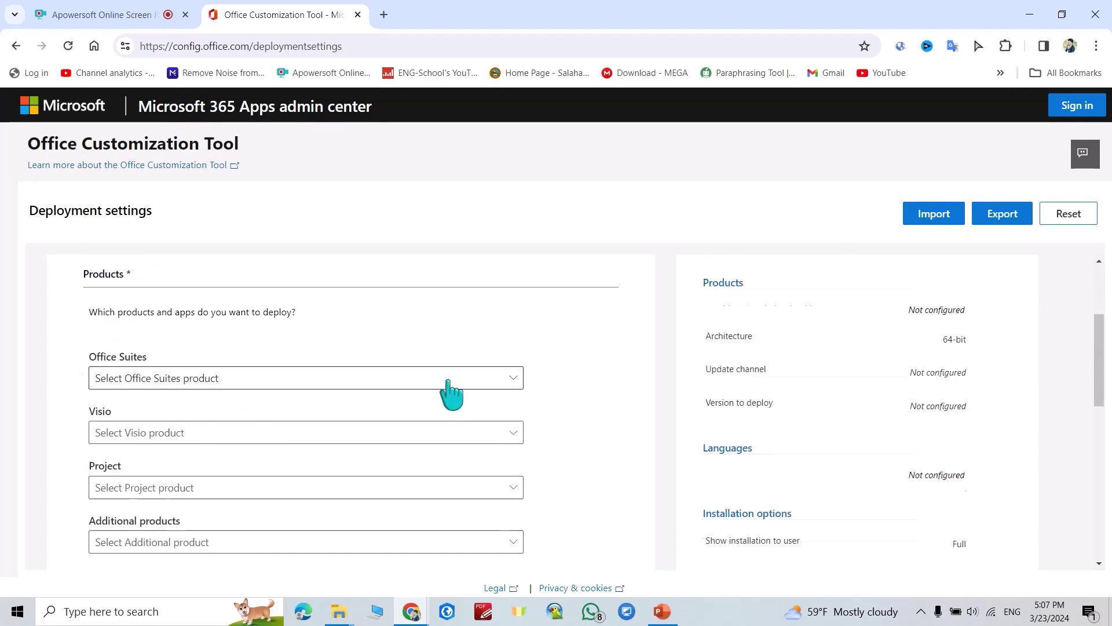
{"action": "left_click", "coordinate": [512, 379]}
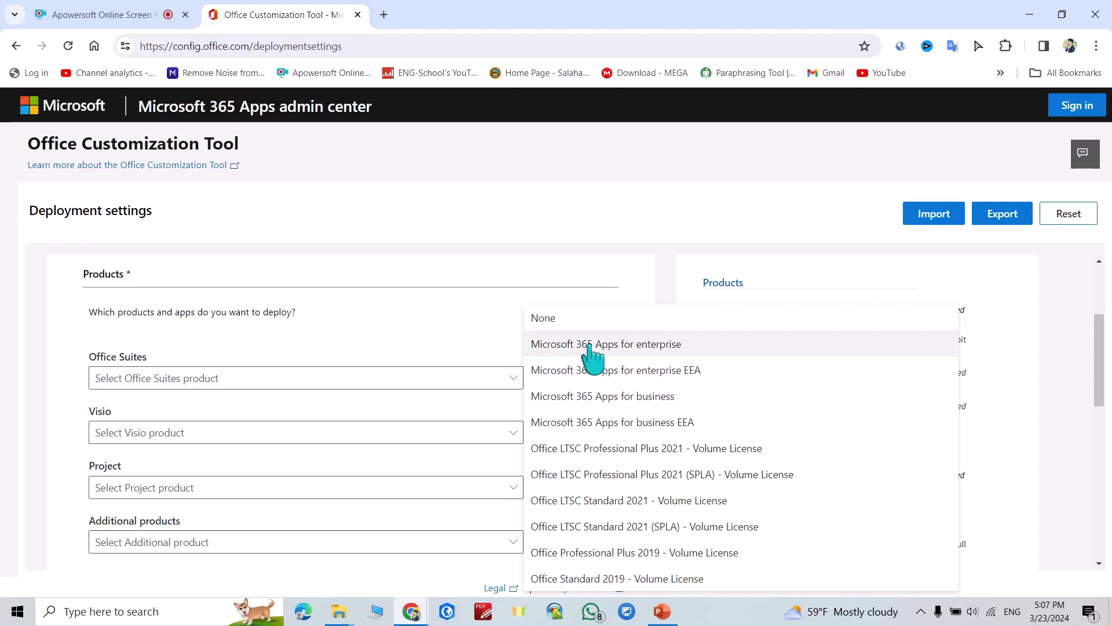
{"action": "left_click", "coordinate": [591, 347]}
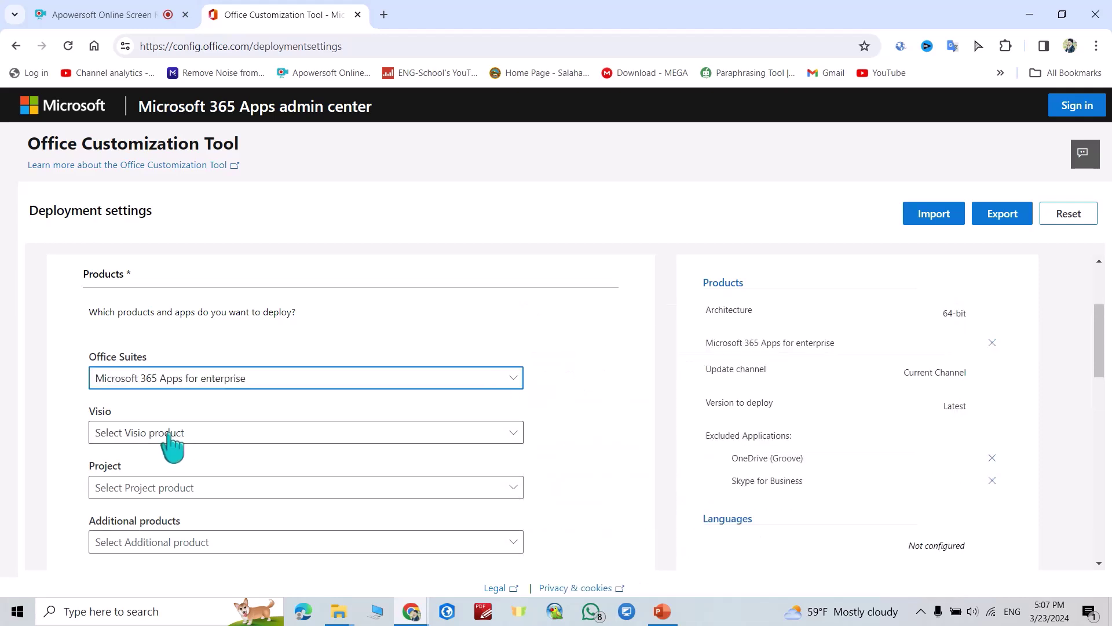
{"action": "left_click", "coordinate": [509, 548]}
{"action": "left_click", "coordinate": [168, 492]}
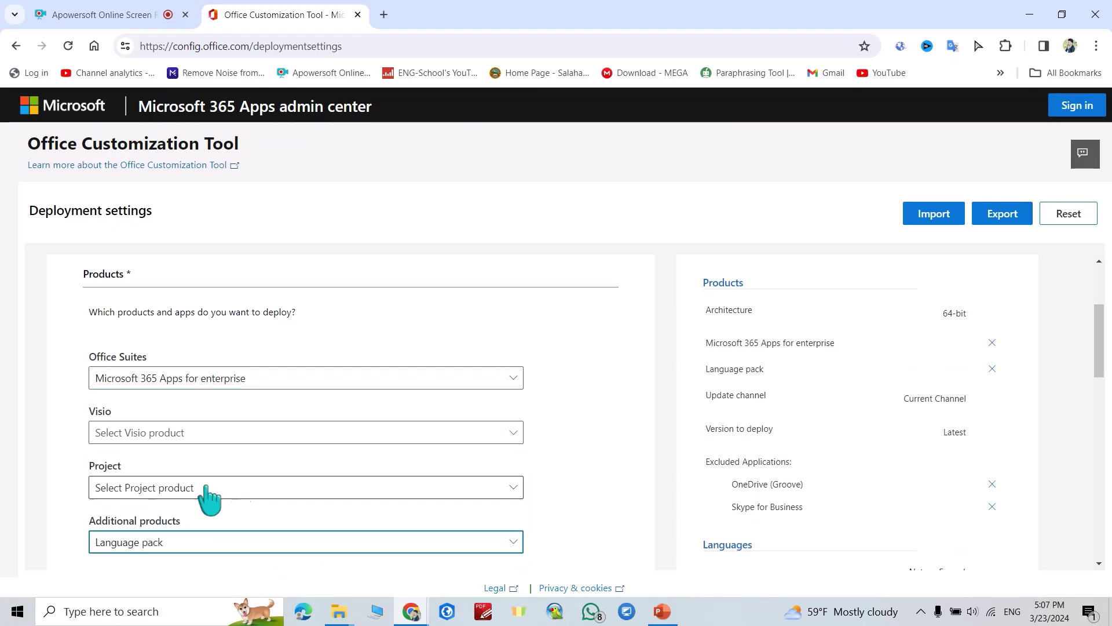
- Toggle Skype for Business and OneDrive (Groove) on and back off, leaving both excluded
{"action": "left_click_drag", "start_coordinate": [1098, 322], "coordinate": [1102, 431]}
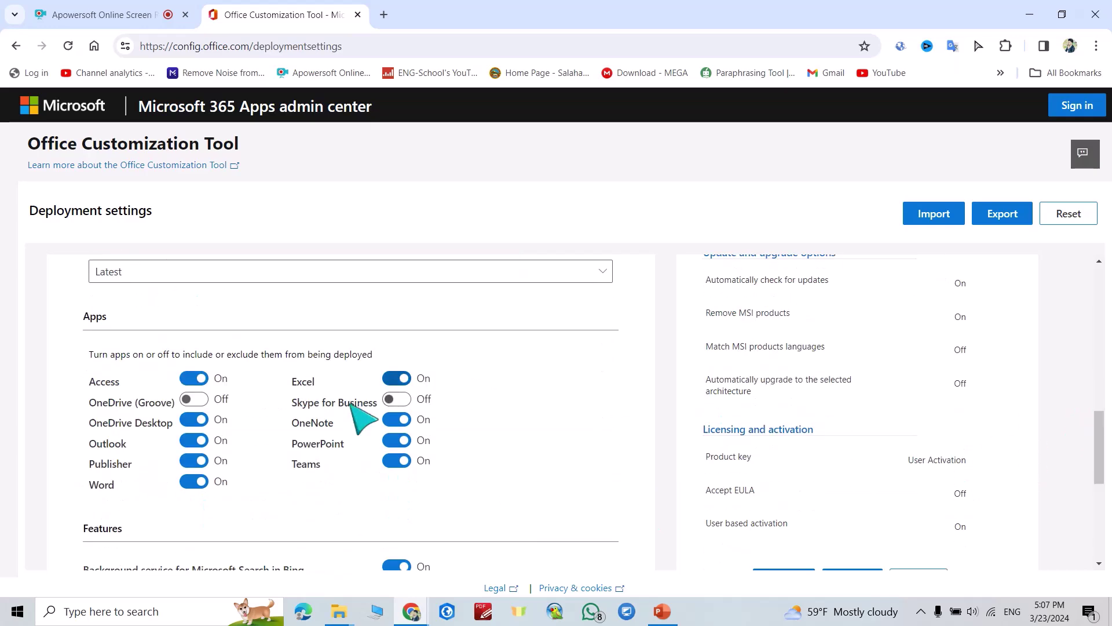
{"action": "left_click", "coordinate": [397, 400]}
{"action": "left_click", "coordinate": [194, 399]}
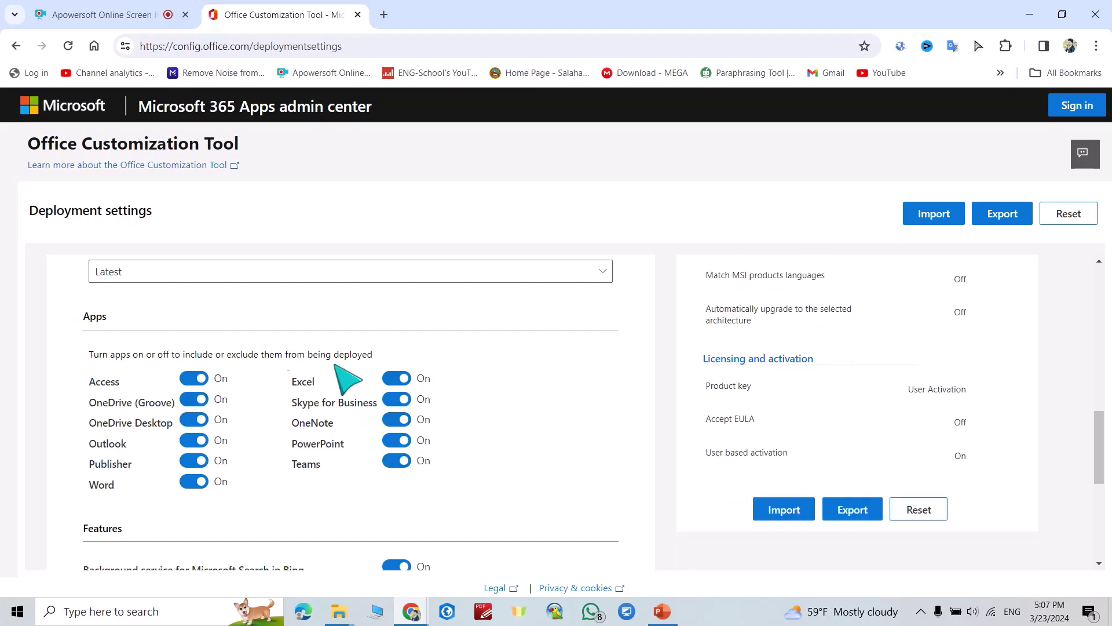
{"action": "left_click", "coordinate": [396, 399]}
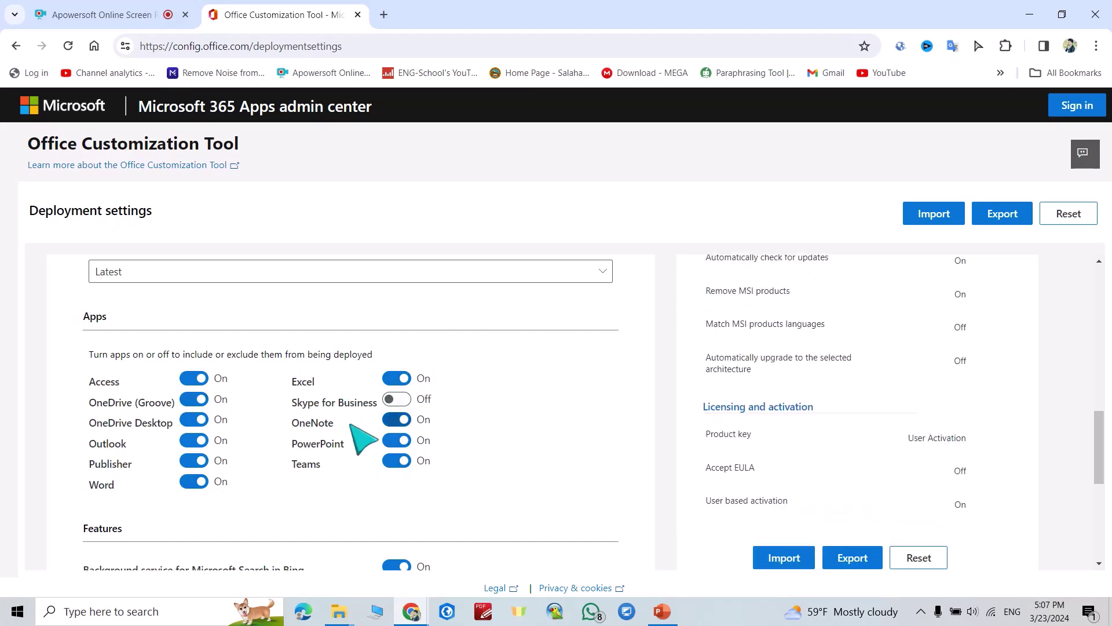
{"action": "left_click", "coordinate": [193, 399]}
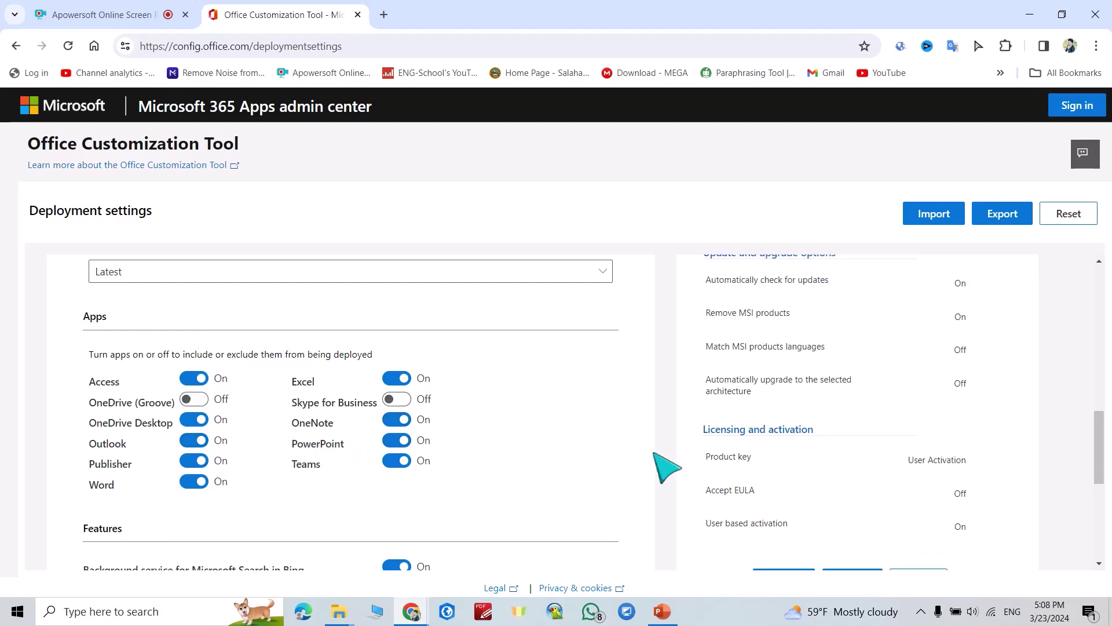
- Turn off the Background service for Microsoft Search in Bing
{"action": "left_click_drag", "start_coordinate": [1100, 428], "coordinate": [1102, 472]}
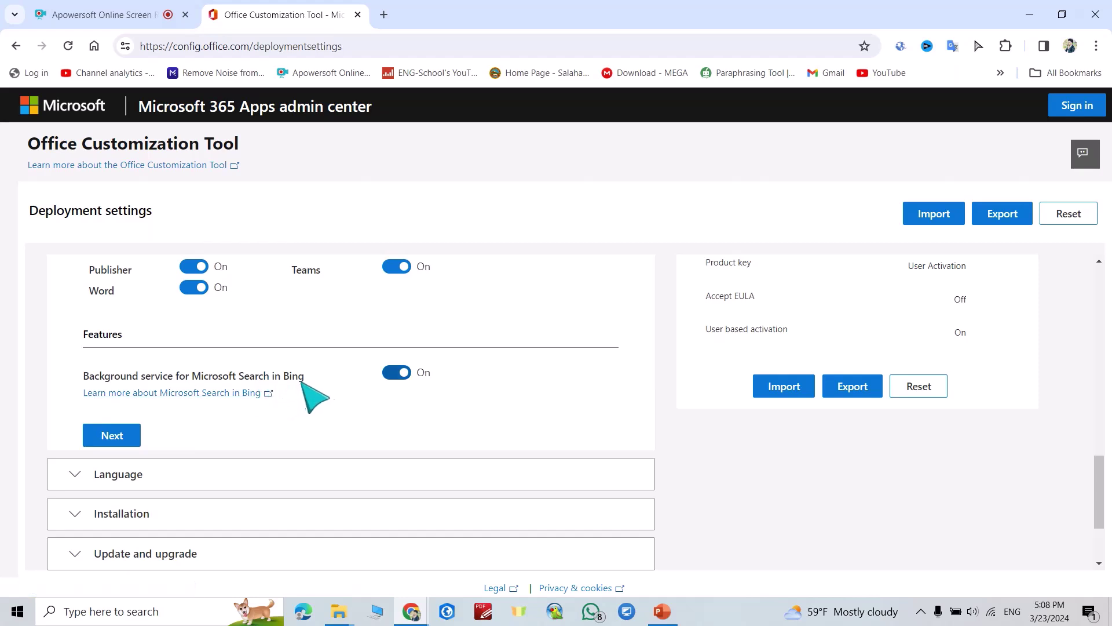
{"action": "left_click", "coordinate": [398, 373]}
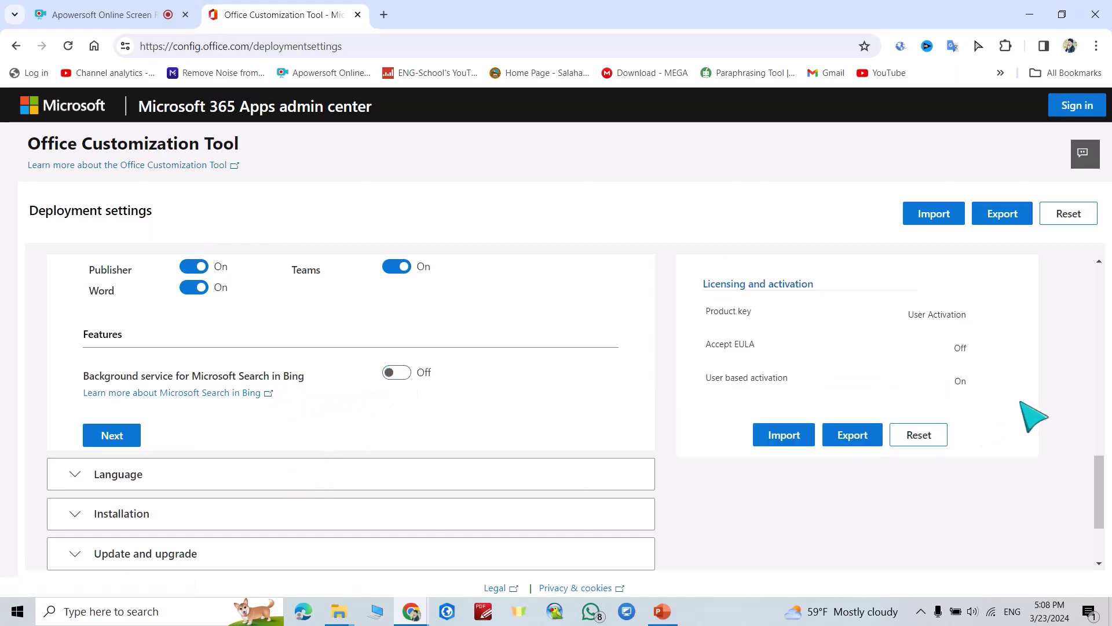
{"action": "scroll", "coordinate": [782, 464], "scroll_direction": "down", "scroll_amount": 2}
- Set English (United States) as the primary language
{"action": "left_click", "coordinate": [109, 323]}
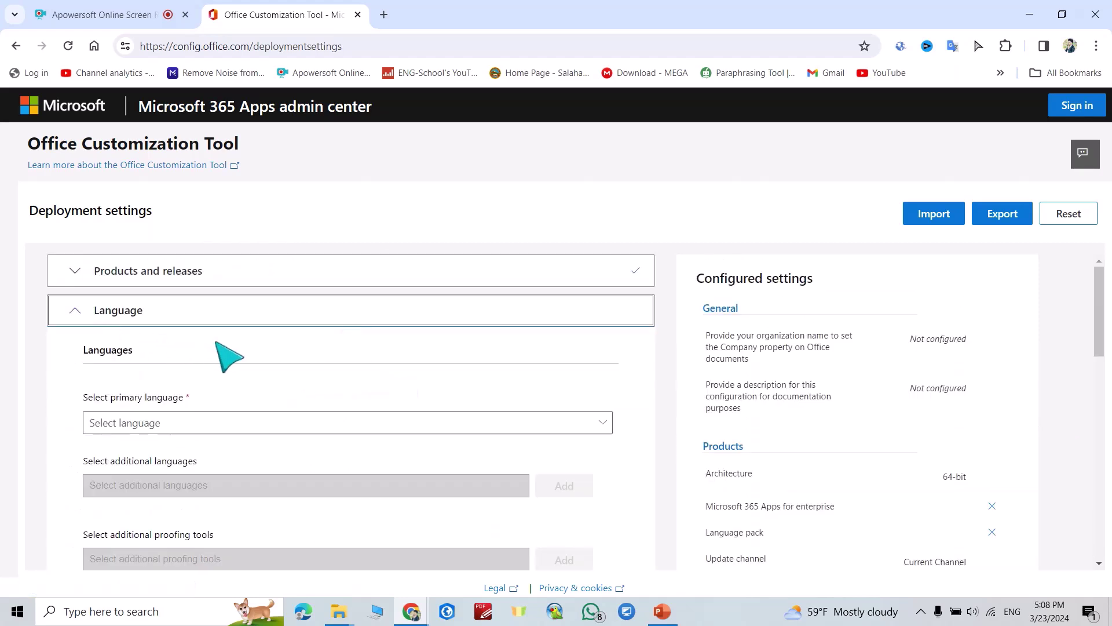
{"action": "left_click", "coordinate": [605, 425]}
{"action": "left_click", "coordinate": [652, 378]}
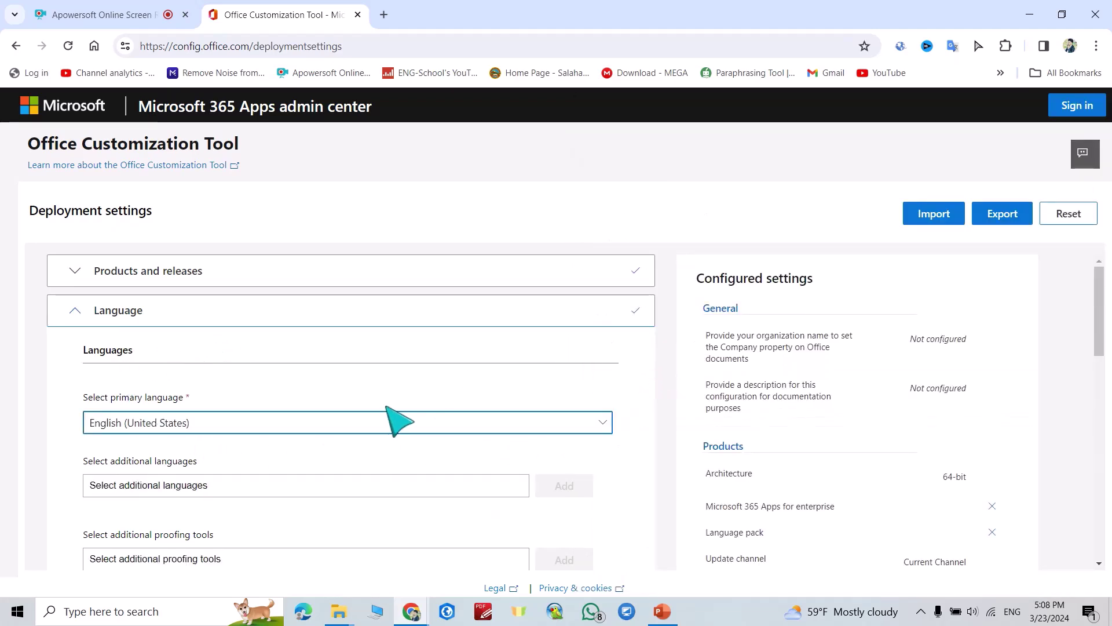
{"action": "scroll", "coordinate": [828, 405], "scroll_direction": "down", "scroll_amount": 2}
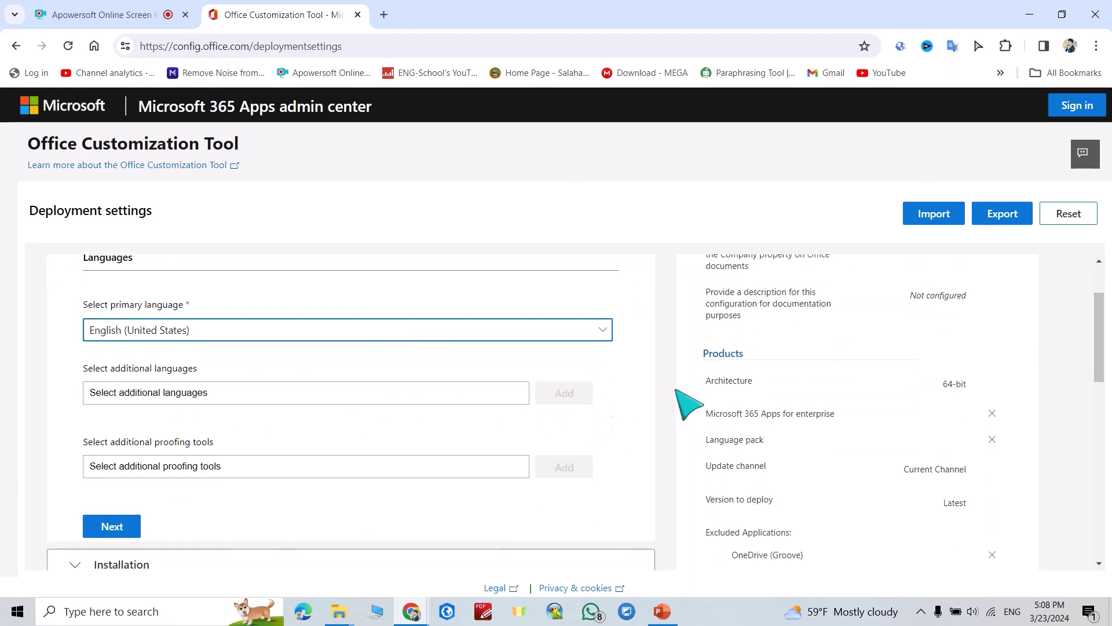
{"action": "scroll", "coordinate": [689, 404], "scroll_direction": "down", "scroll_amount": 3}
- Advance to update settings and turn off uninstalling MSI versions of Office
{"action": "left_click", "coordinate": [122, 371]}
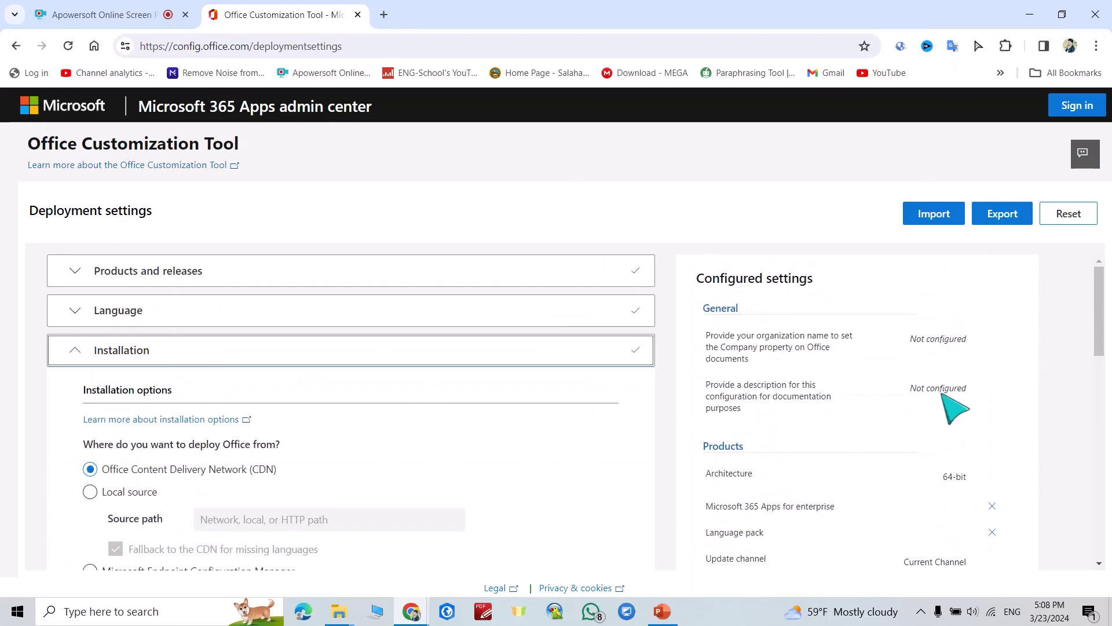
{"action": "scroll", "coordinate": [811, 423], "scroll_direction": "down", "scroll_amount": 6}
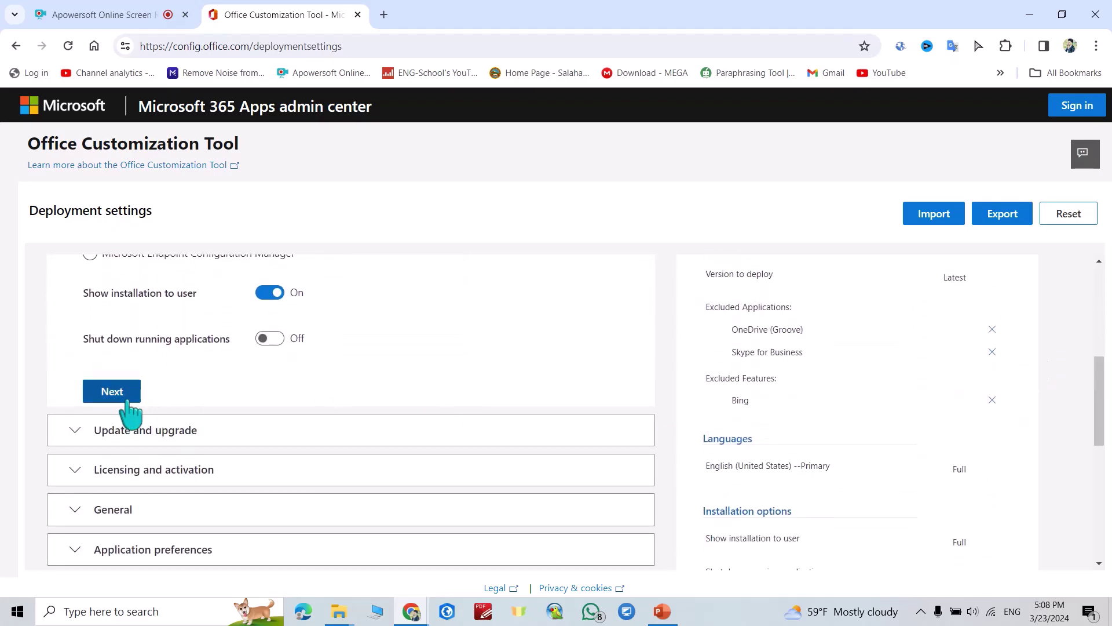
{"action": "left_click", "coordinate": [125, 398]}
{"action": "scroll", "coordinate": [1103, 364], "scroll_direction": "down", "scroll_amount": 3}
{"action": "scroll", "coordinate": [1102, 365], "scroll_direction": "down", "scroll_amount": 3}
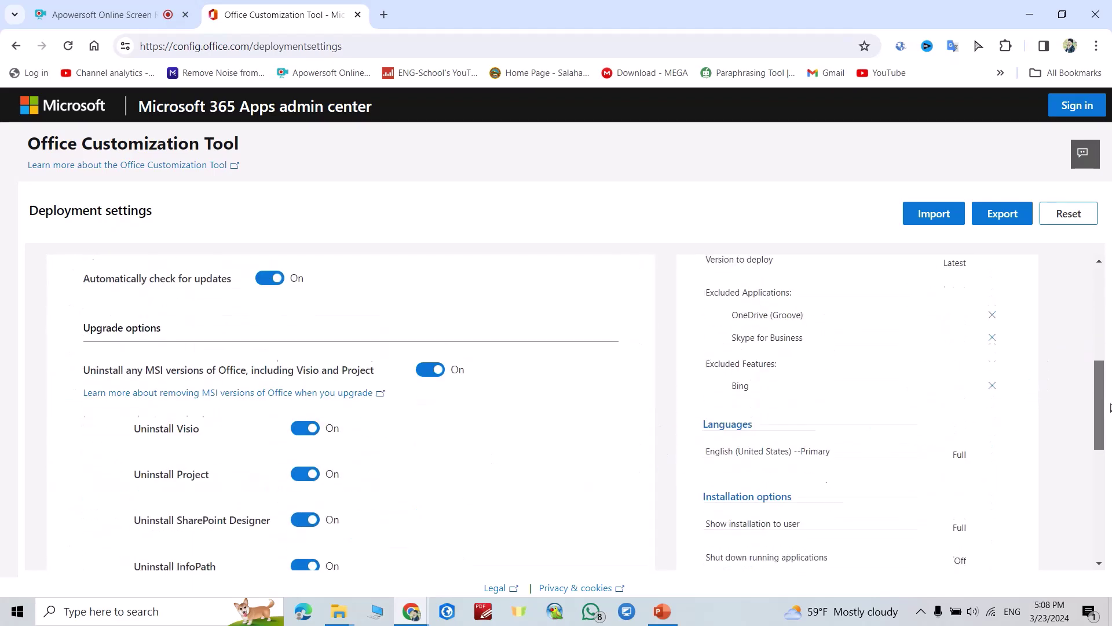
{"action": "left_click", "coordinate": [429, 332]}
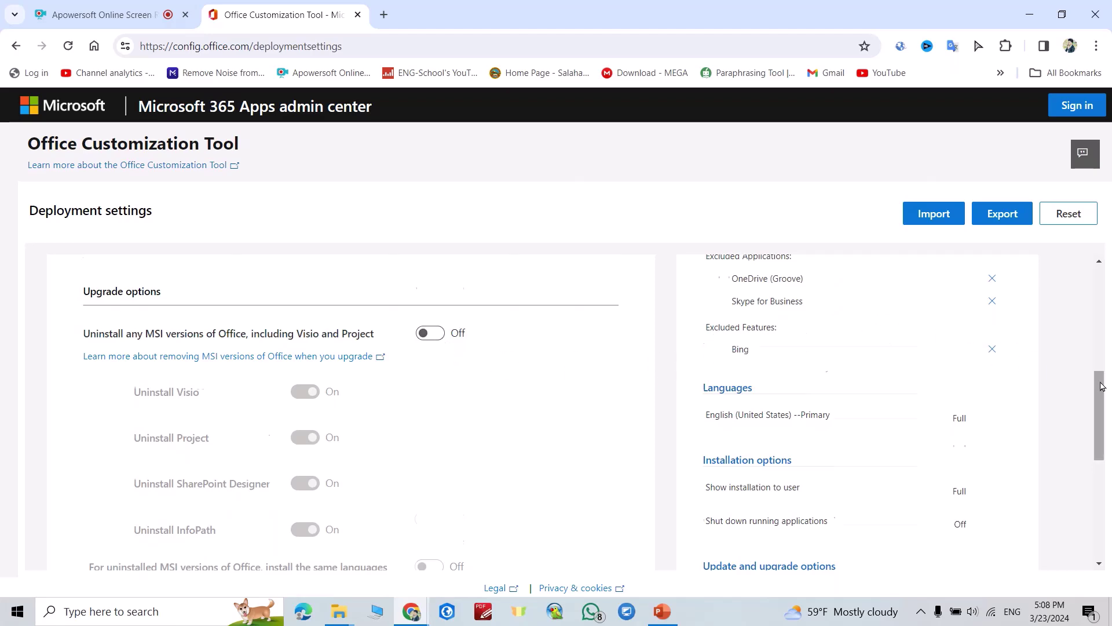
{"action": "scroll", "coordinate": [1100, 406], "scroll_direction": "down", "scroll_amount": 5}
- Advance through licensing and General settings to application preferences
{"action": "left_click", "coordinate": [128, 419]}
{"action": "scroll", "coordinate": [1102, 372], "scroll_direction": "down", "scroll_amount": 5}
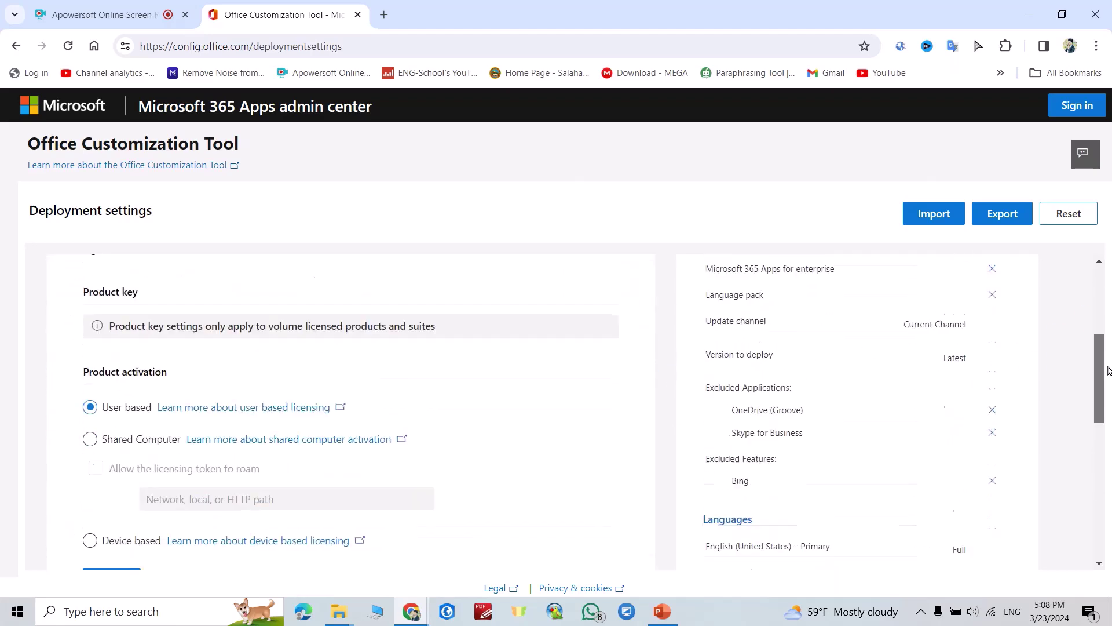
{"action": "left_click", "coordinate": [114, 399]}
{"action": "scroll", "coordinate": [1102, 405], "scroll_direction": "down", "scroll_amount": 5}
{"action": "scroll", "coordinate": [1106, 443], "scroll_direction": "down", "scroll_amount": 1}
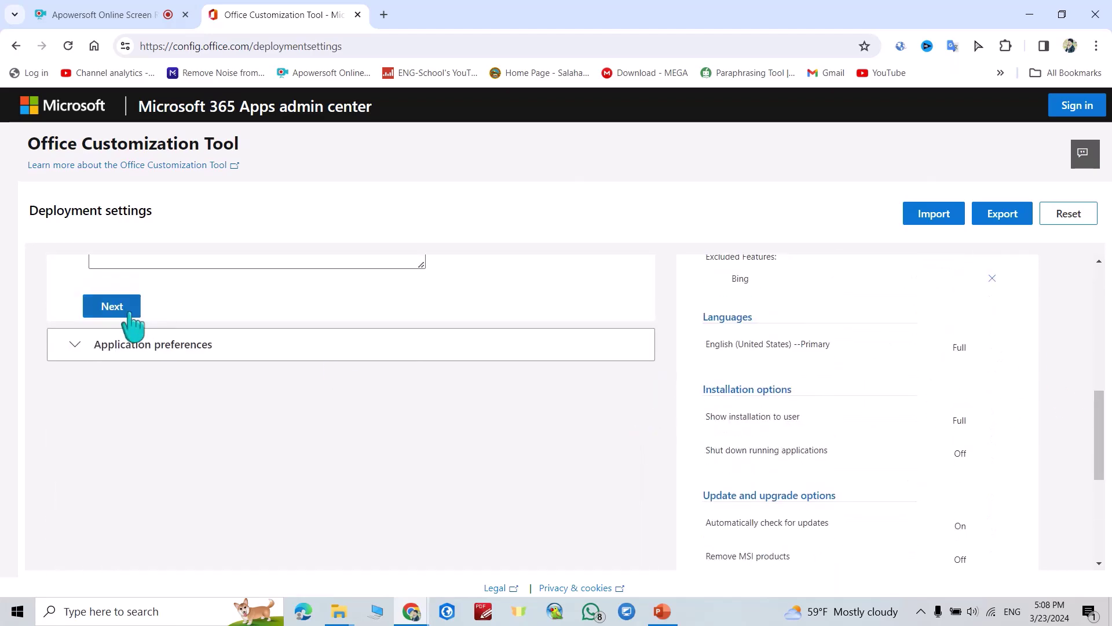
{"action": "left_click", "coordinate": [128, 325]}
{"action": "scroll", "coordinate": [1076, 396], "scroll_direction": "down", "scroll_amount": 10}
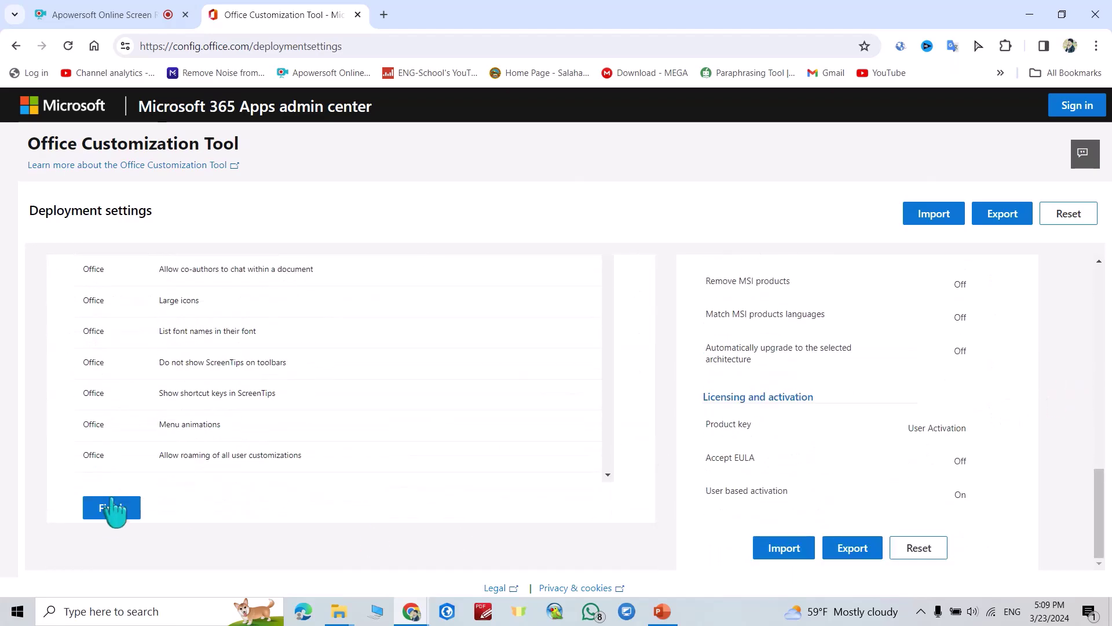
- Export the configuration XML with Keep Current Settings and the license terms accepted
{"action": "left_click", "coordinate": [114, 510]}
{"action": "left_click", "coordinate": [998, 223]}
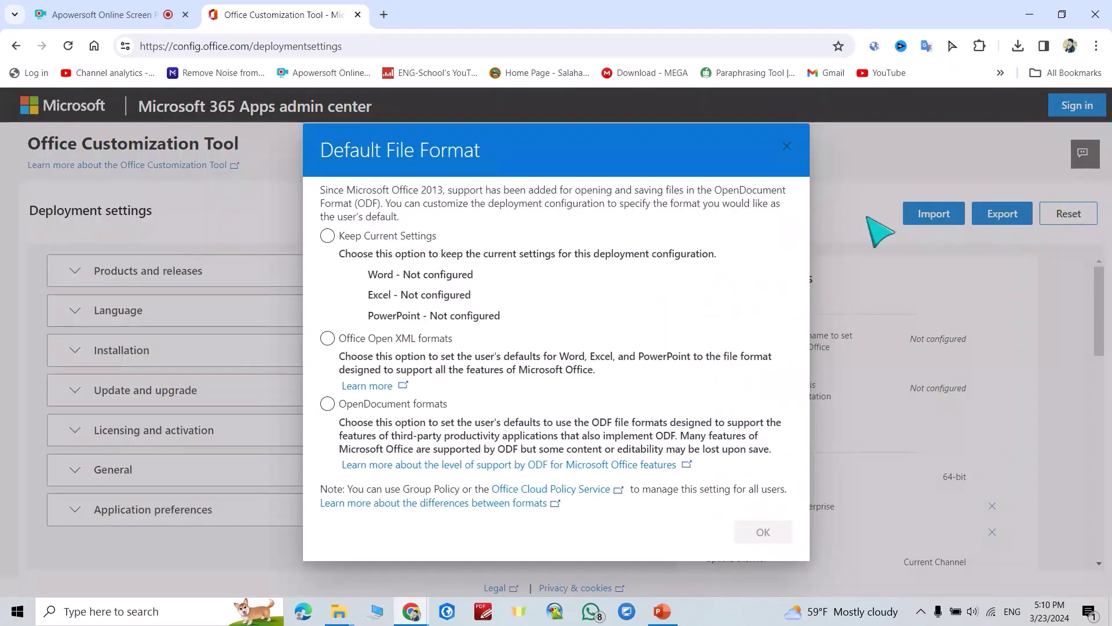
{"action": "left_click", "coordinate": [327, 237]}
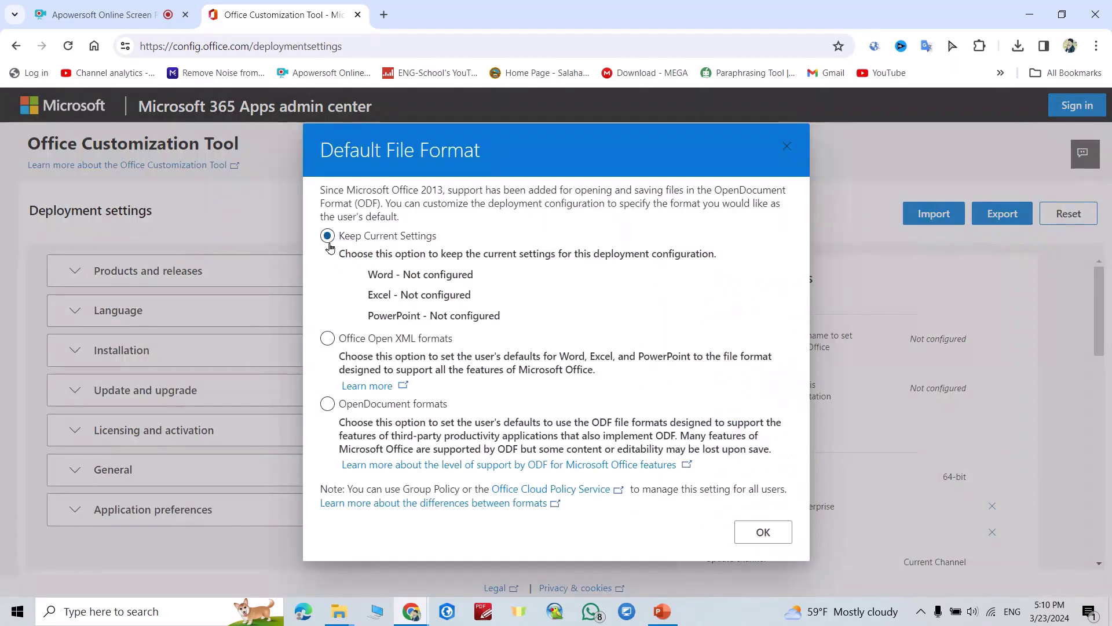
{"action": "left_click", "coordinate": [760, 536]}
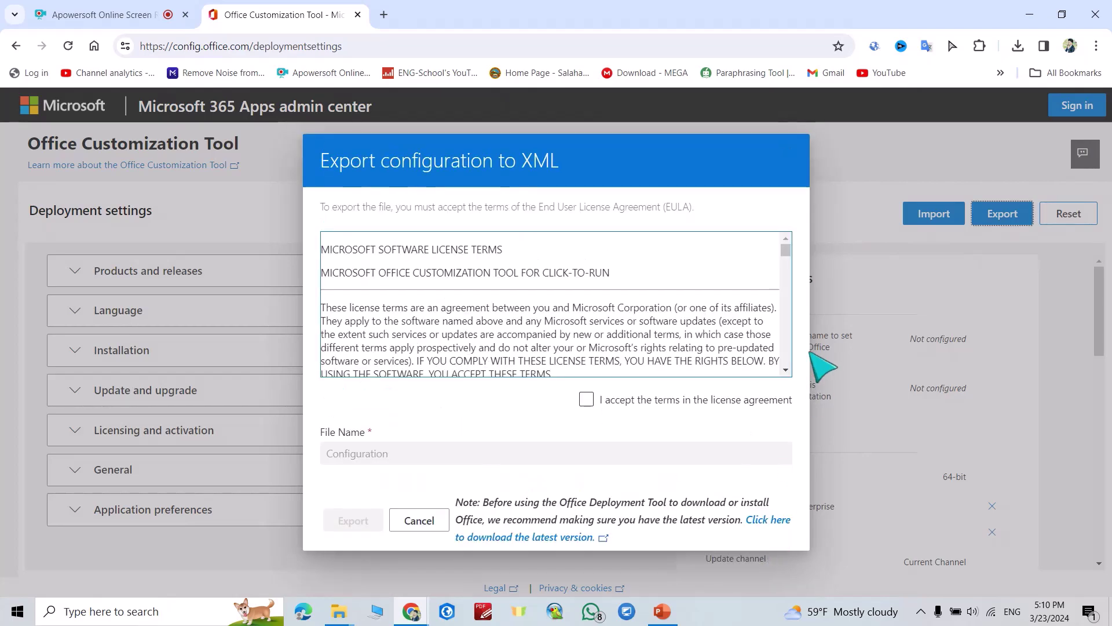
{"action": "left_click", "coordinate": [584, 399]}
{"action": "left_click", "coordinate": [353, 520]}
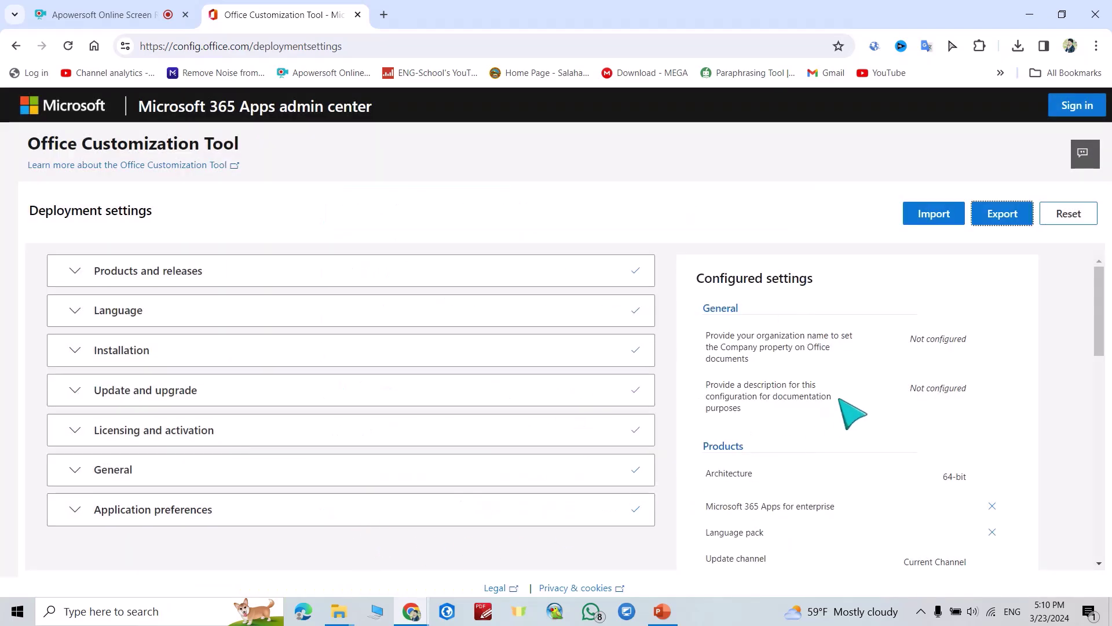
- Show the downloaded Configuration (1).xml in its folder, then return to the tool page
{"action": "left_click", "coordinate": [1017, 46]}
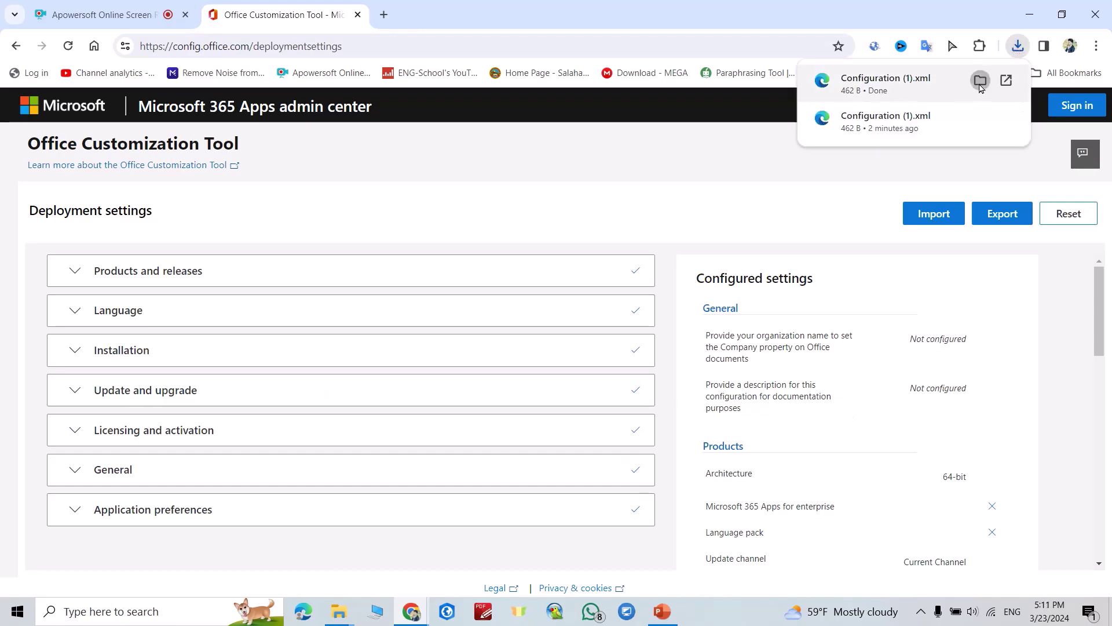
{"action": "left_click", "coordinate": [979, 80]}
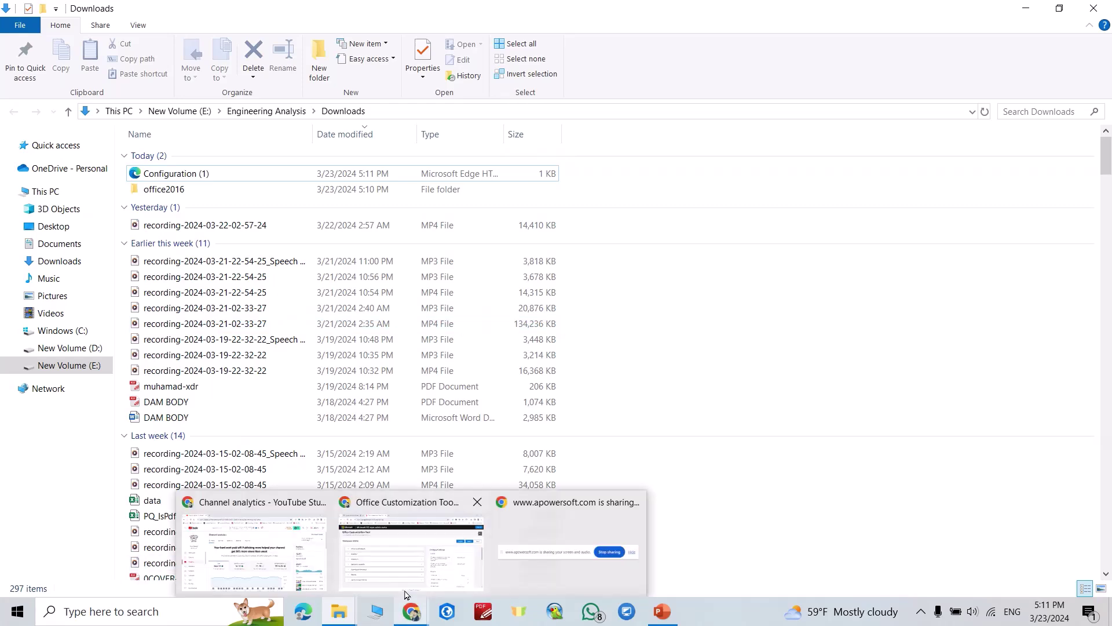
{"action": "left_click", "coordinate": [406, 586]}
- In a new tab, search 'office deployment tool' and download it from Microsoft's page
{"action": "left_click", "coordinate": [382, 15]}
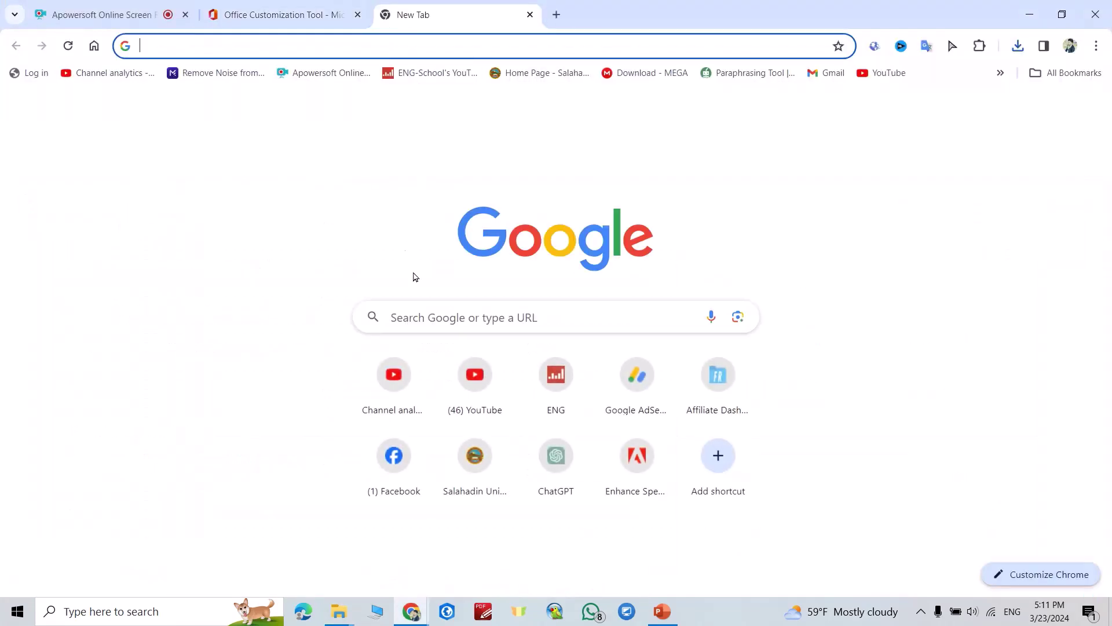
{"action": "left_click", "coordinate": [431, 312]}
{"action": "type", "text": "OFfice customization tool"}
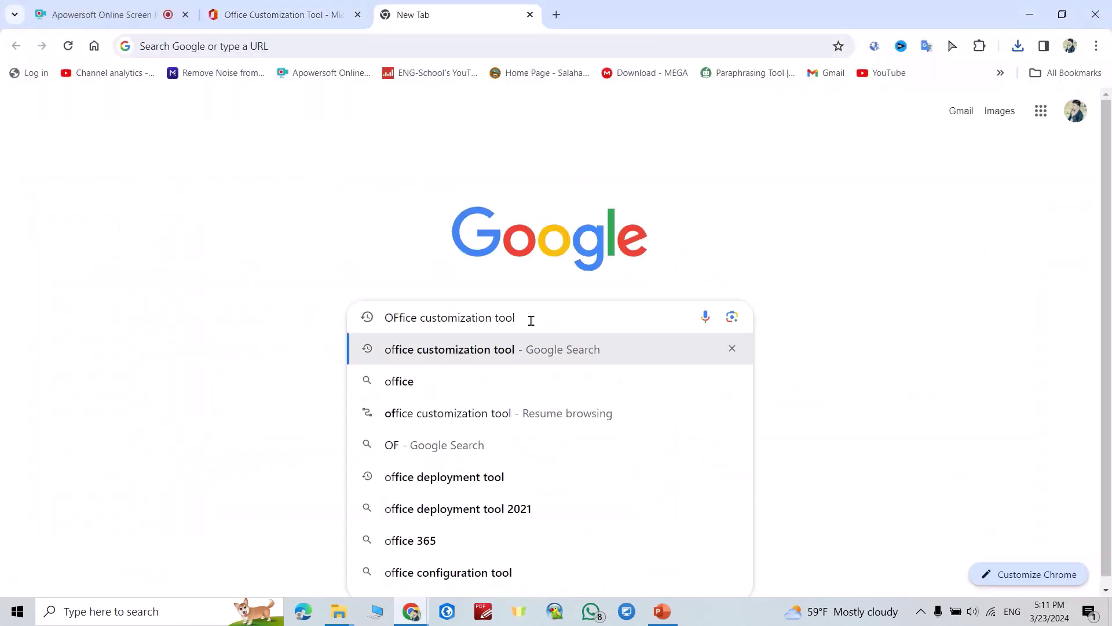
{"action": "key", "text": "ctrl+BackSpace"}
{"action": "key", "text": "ctrl+BackSpace"}
{"action": "type", "text": "DE"}
{"action": "key", "text": "Down"}
{"action": "left_click", "coordinate": [471, 380]}
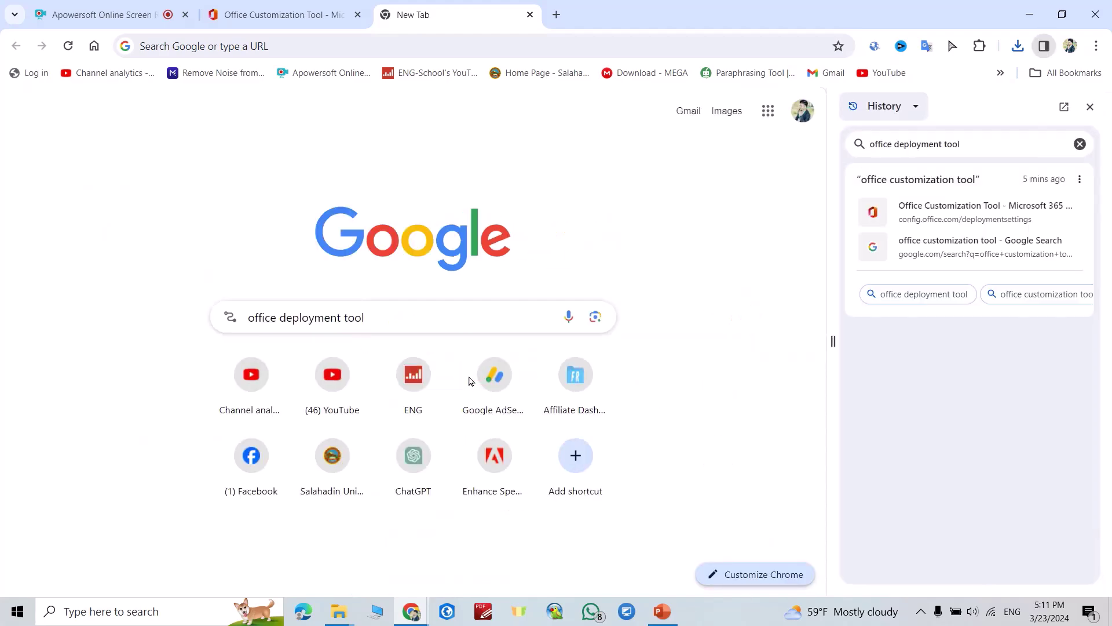
{"action": "key", "text": "Return"}
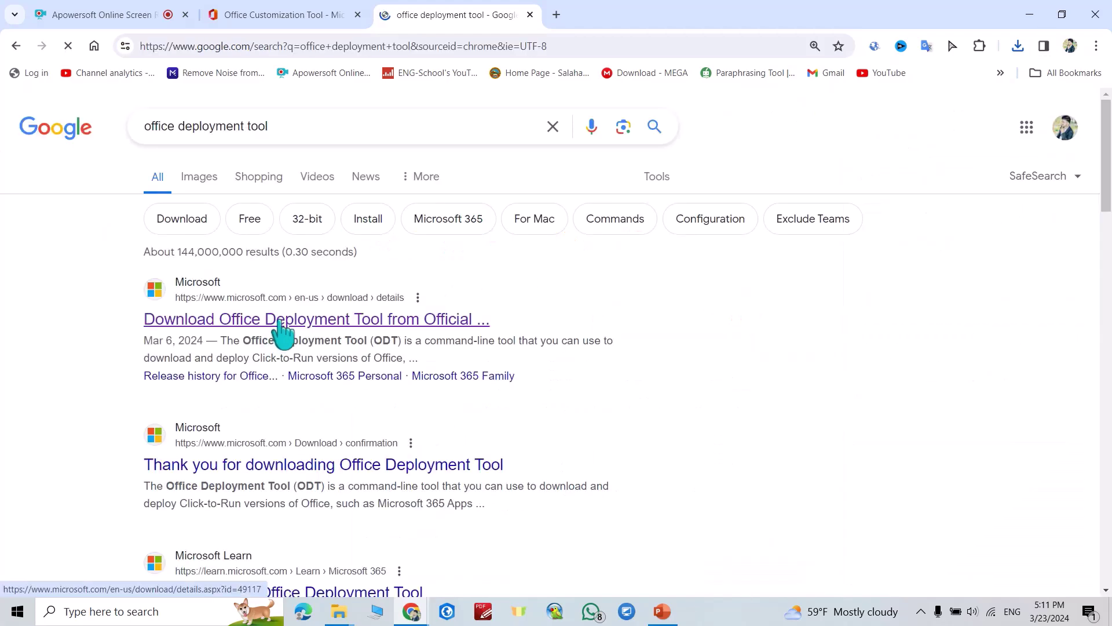
{"action": "left_click", "coordinate": [284, 326]}
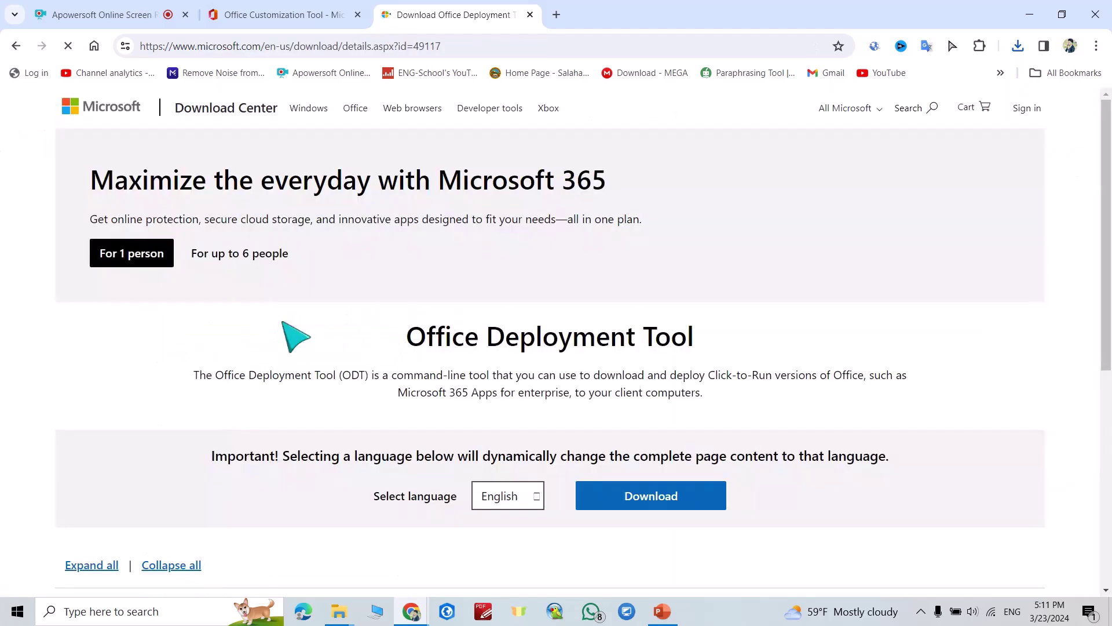
{"action": "left_click", "coordinate": [655, 506]}
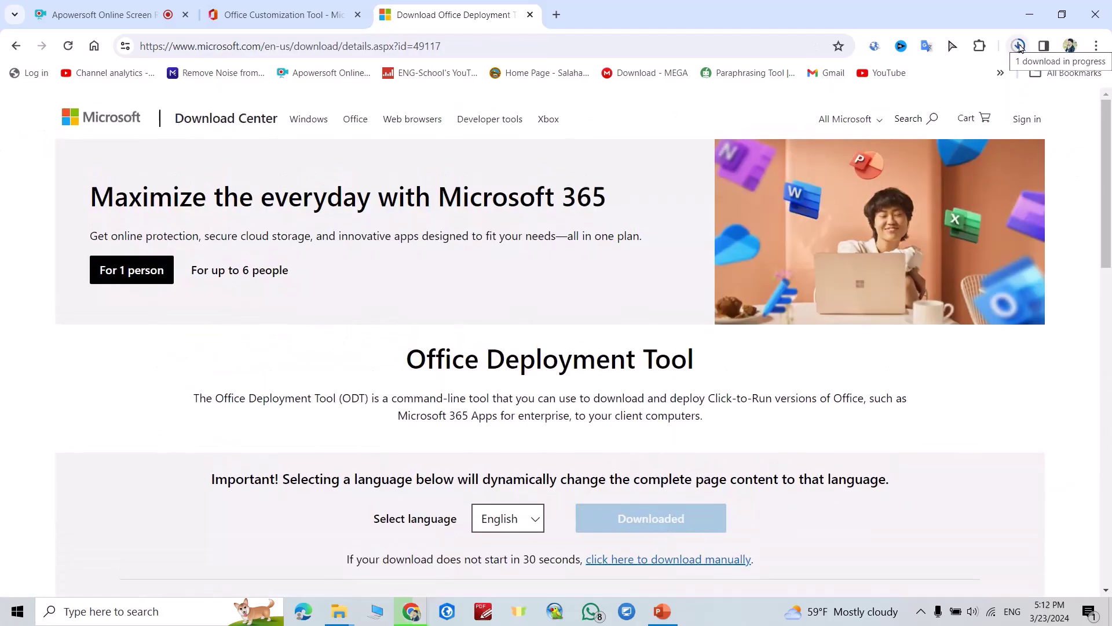
- Show the downloaded tool in Downloads and create a new folder named MS OFFICE365
{"action": "left_click", "coordinate": [1019, 47]}
{"action": "left_click", "coordinate": [978, 83]}
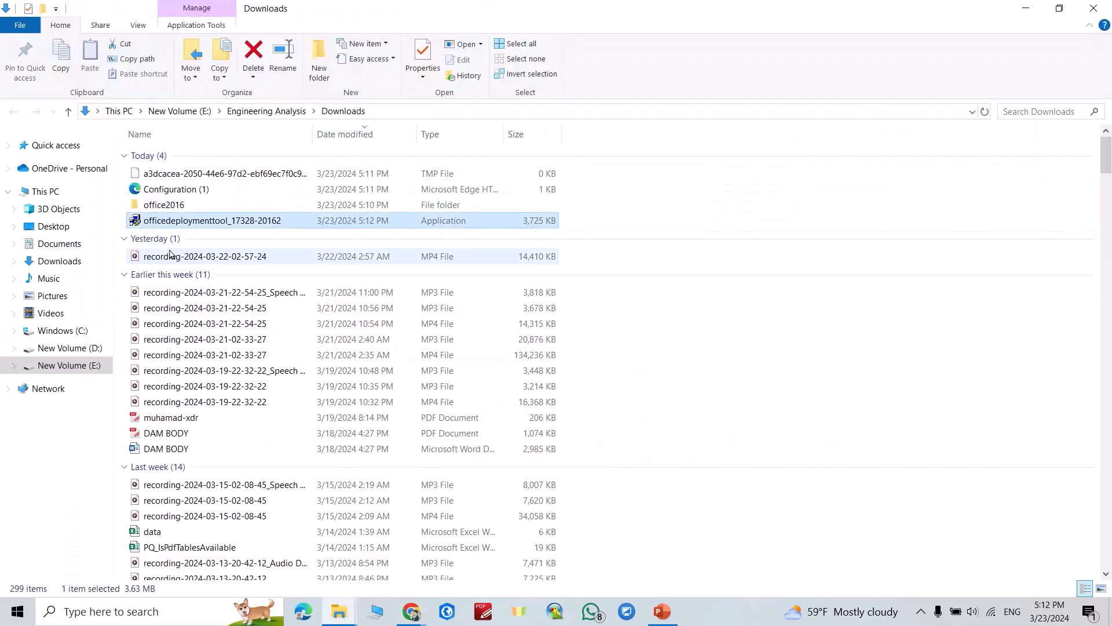
{"action": "right_click", "coordinate": [669, 219]}
{"action": "mouse_move", "coordinate": [738, 386]}
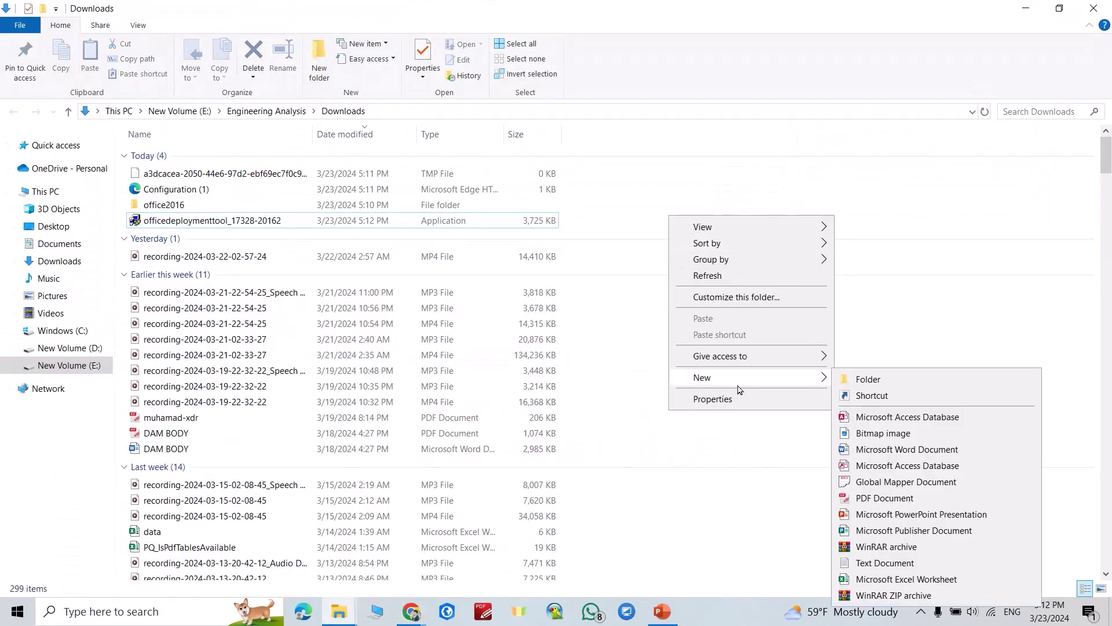
{"action": "left_click", "coordinate": [845, 379]}
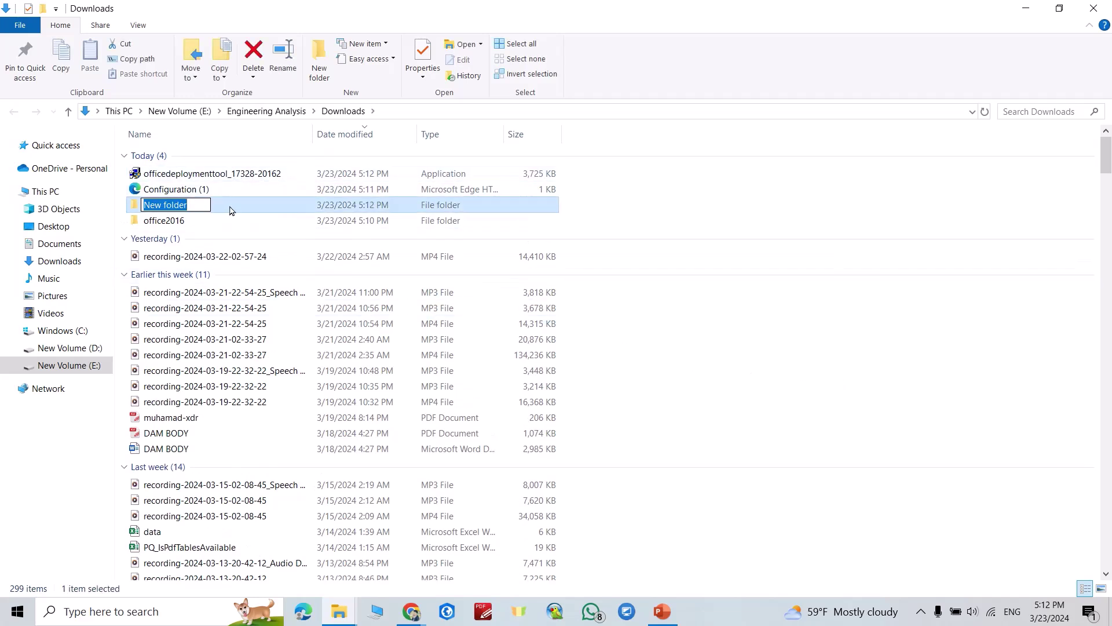
{"action": "type", "text": "MS OFFICE365"}
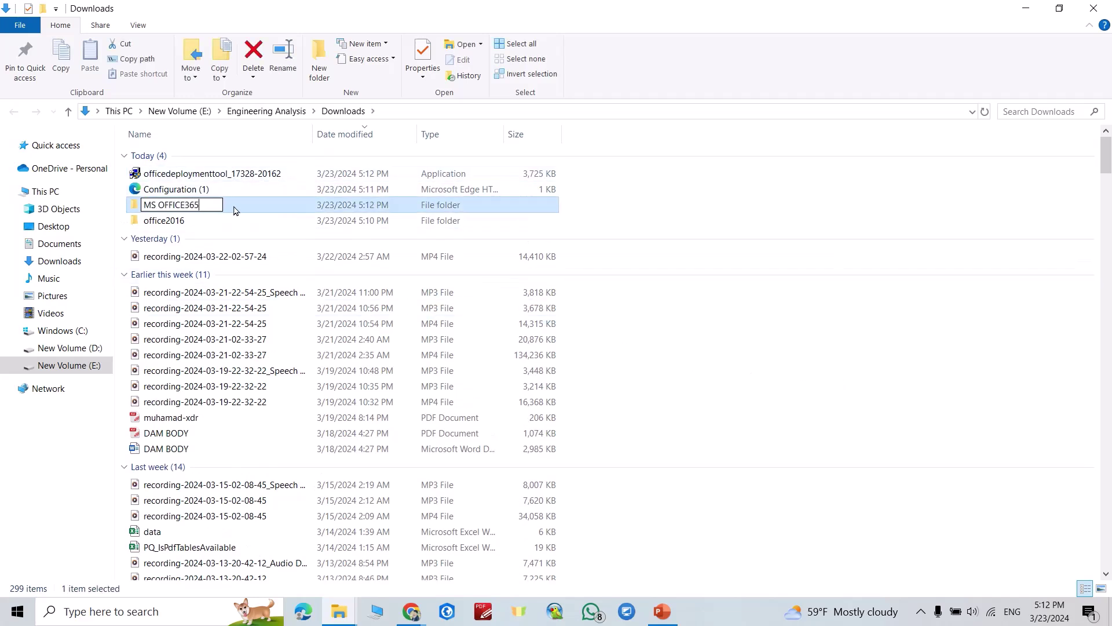
{"action": "left_click", "coordinate": [209, 191]}
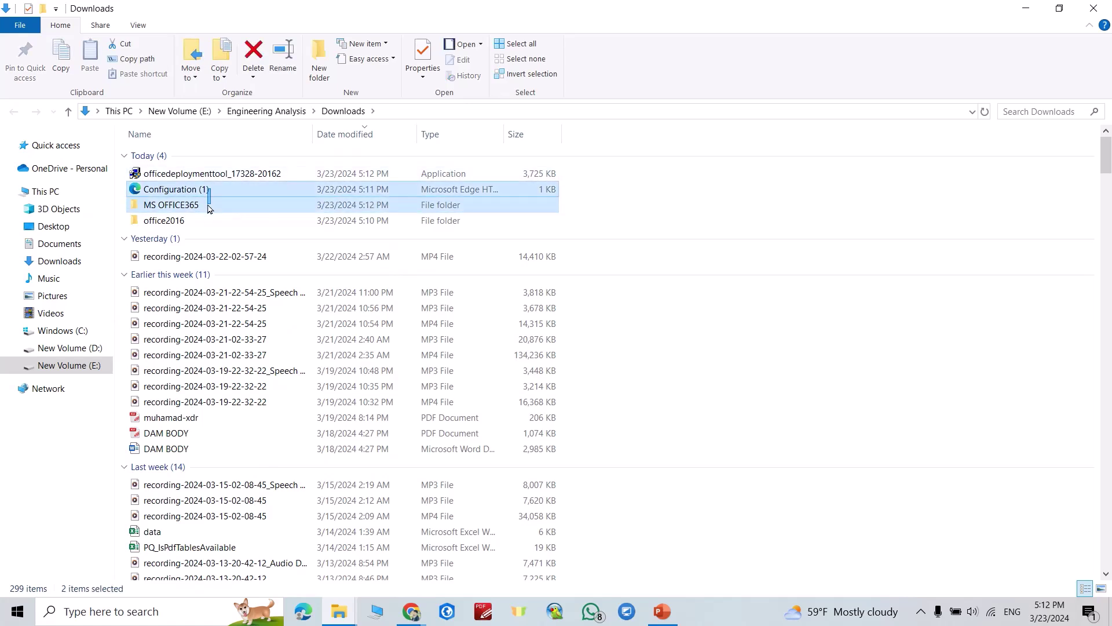
- Move Configuration (1) into MS OFFICE365, rename it Configuration, and return to Downloads
{"action": "left_click_drag", "start_coordinate": [218, 198], "coordinate": [214, 206]}
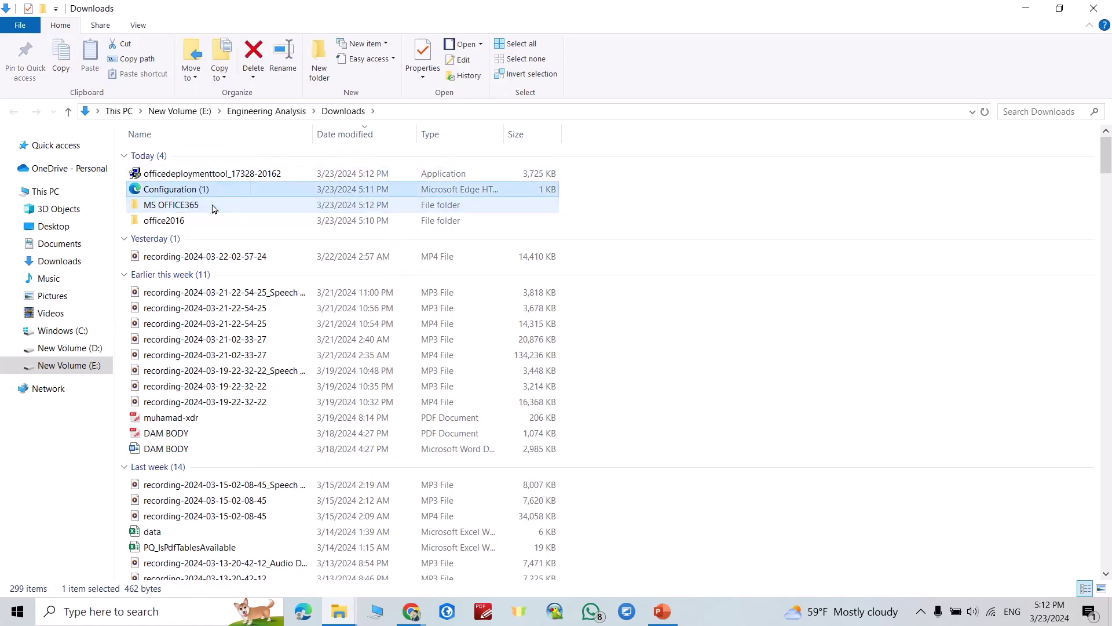
{"action": "double_click", "coordinate": [207, 192]}
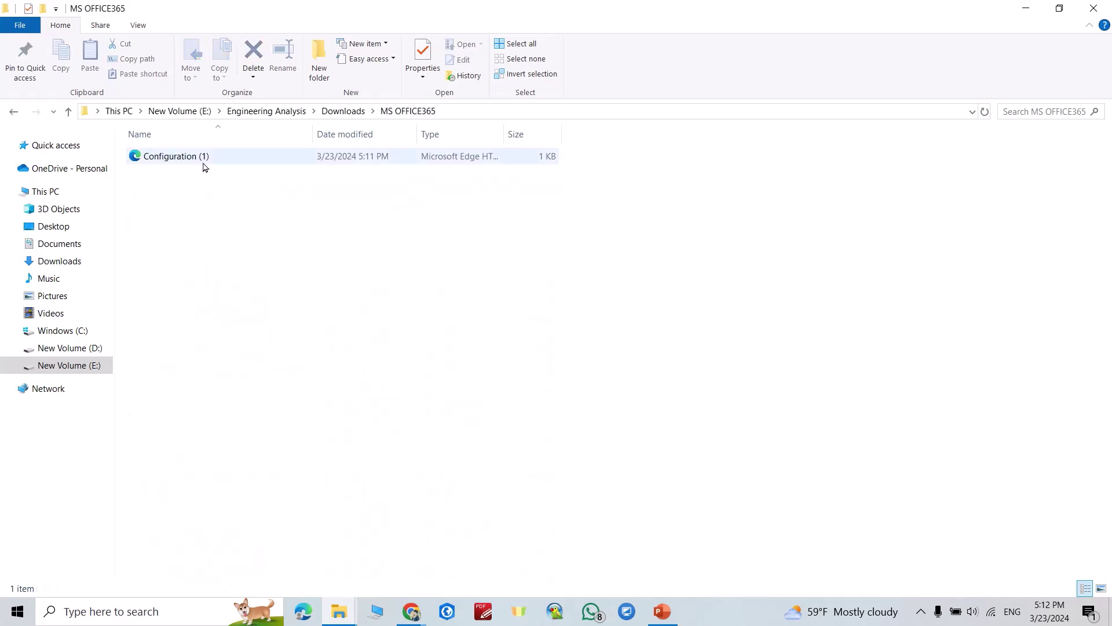
{"action": "left_click", "coordinate": [225, 163]}
{"action": "key", "text": "F2"}
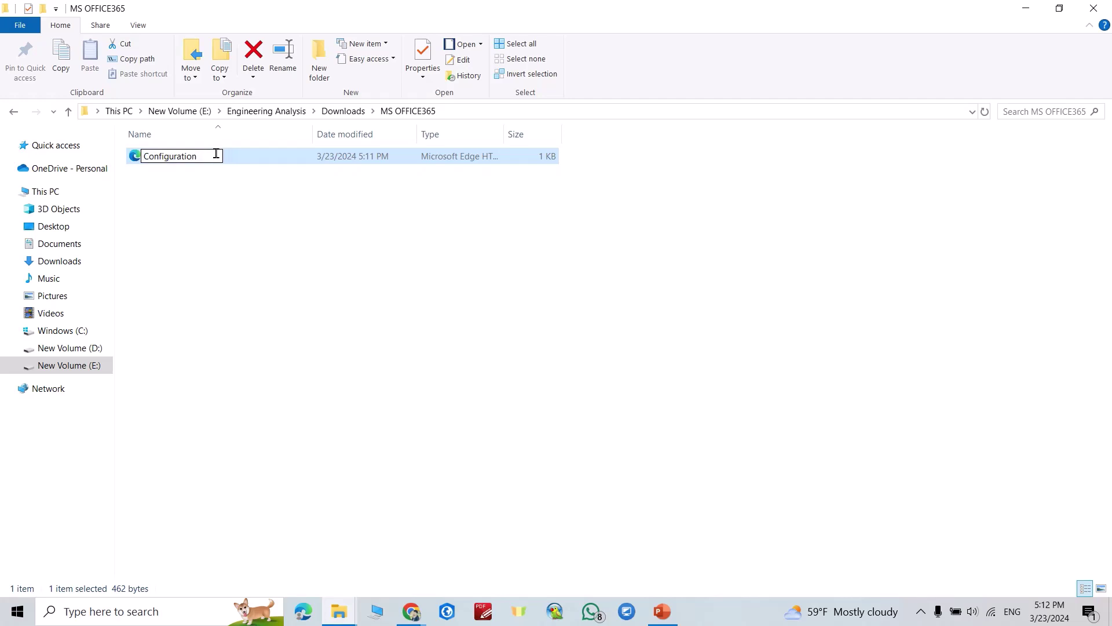
{"action": "left_click", "coordinate": [232, 263]}
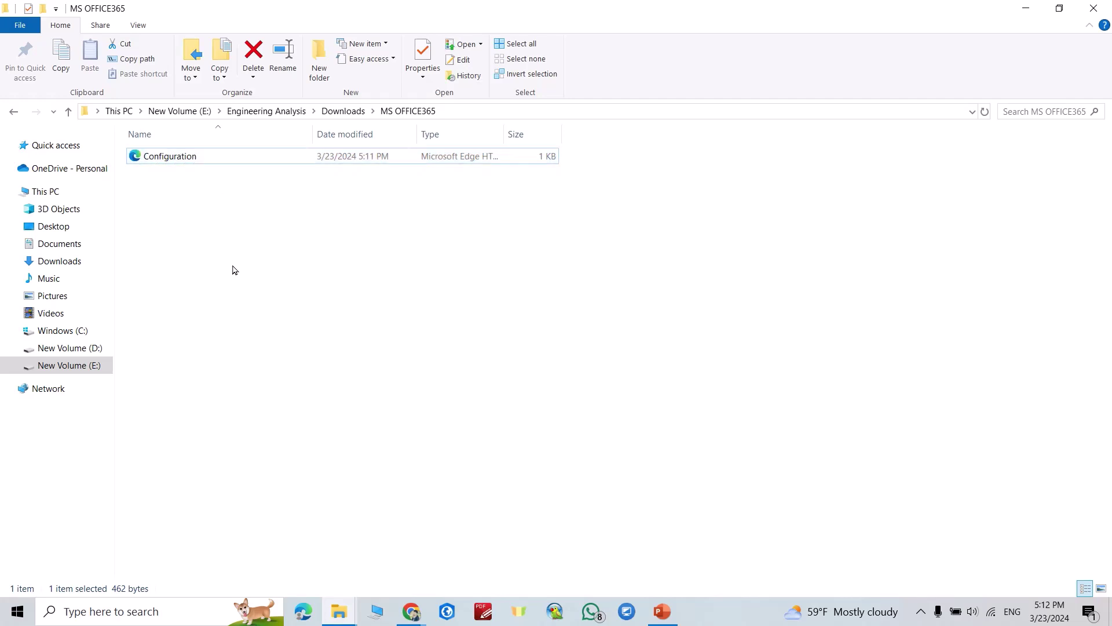
{"action": "left_click", "coordinate": [64, 113]}
- Run officedeploymenttool and accept the Microsoft Software License Terms
{"action": "left_click", "coordinate": [167, 179]}
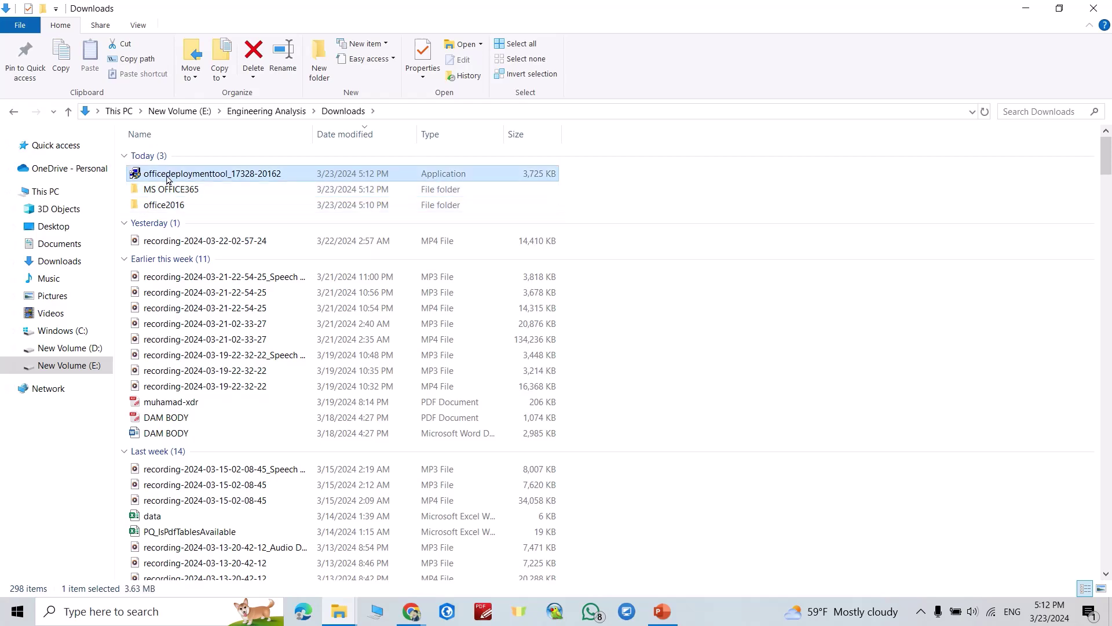
{"action": "right_click", "coordinate": [167, 179]}
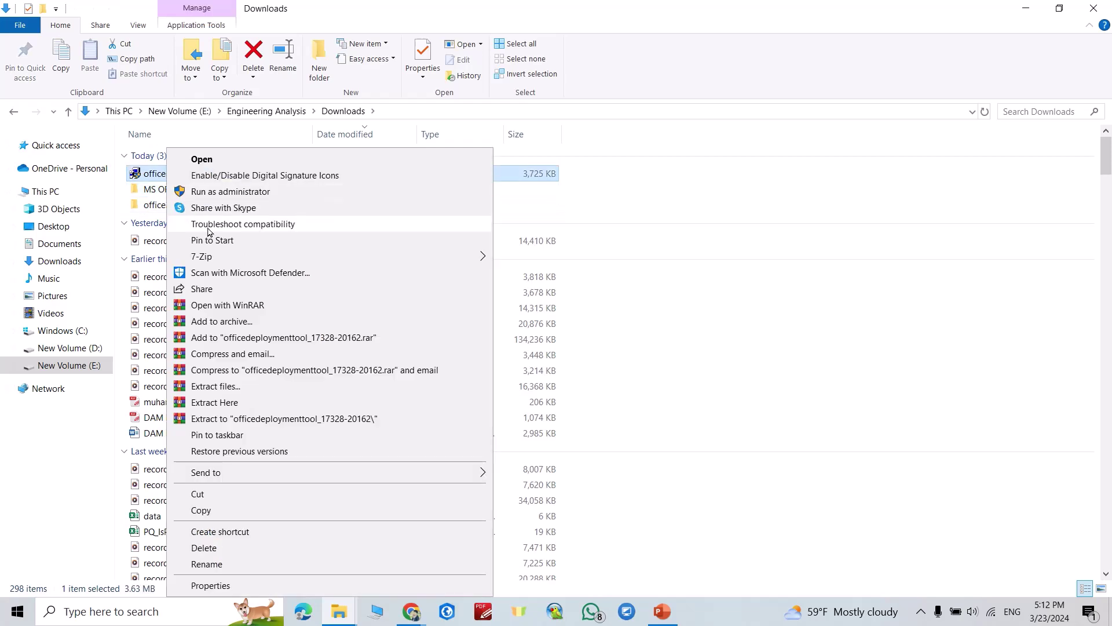
{"action": "left_click", "coordinate": [220, 197]}
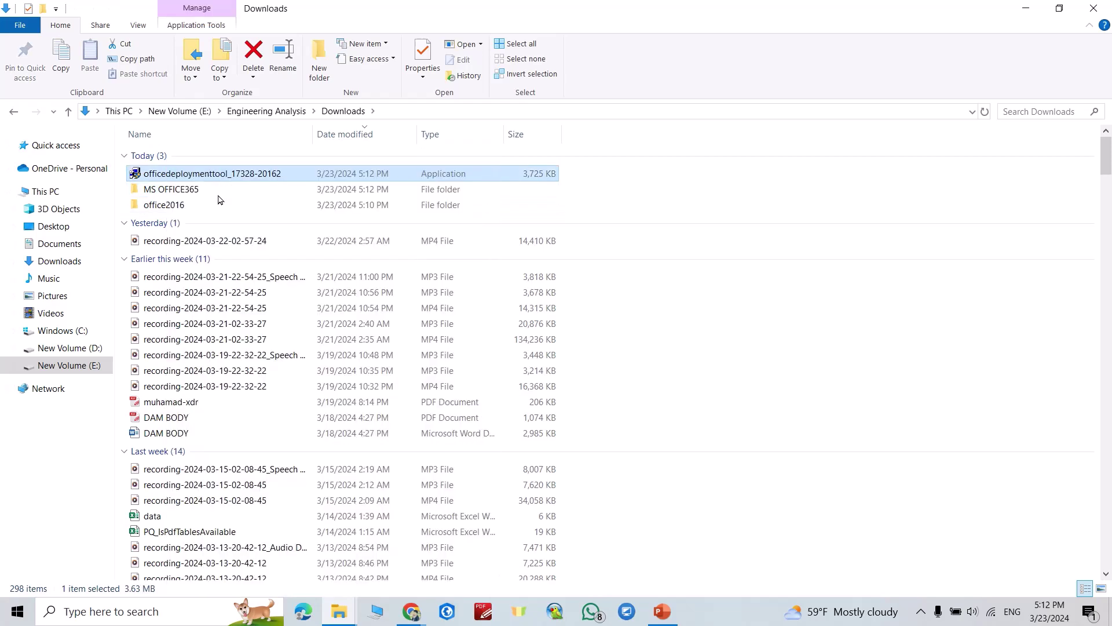
{"action": "left_click", "coordinate": [296, 448]}
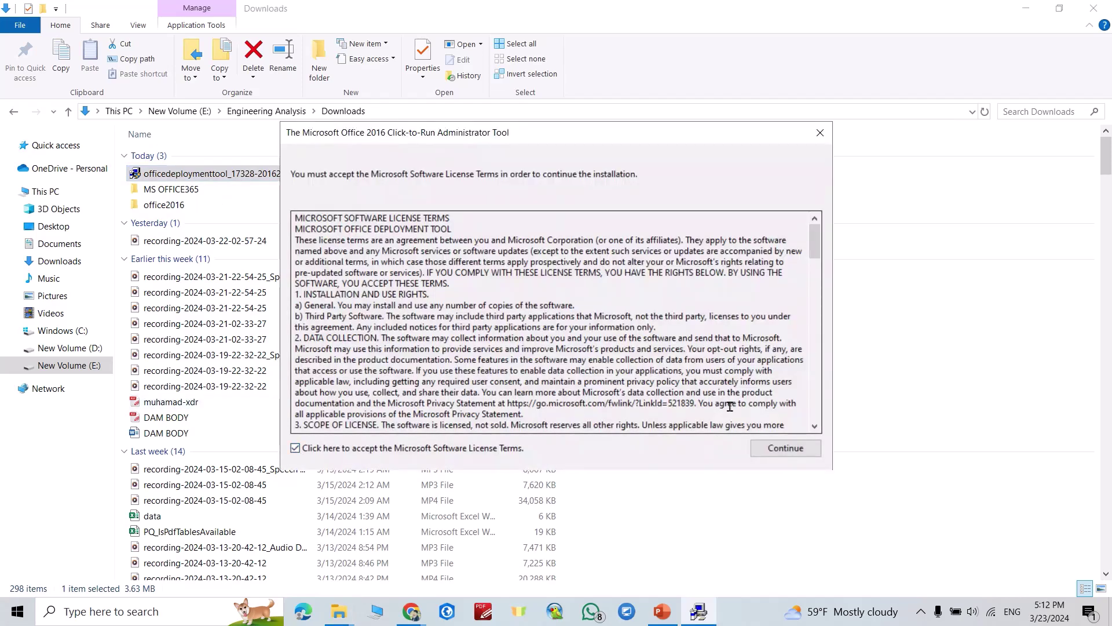
{"action": "left_click", "coordinate": [786, 449]}
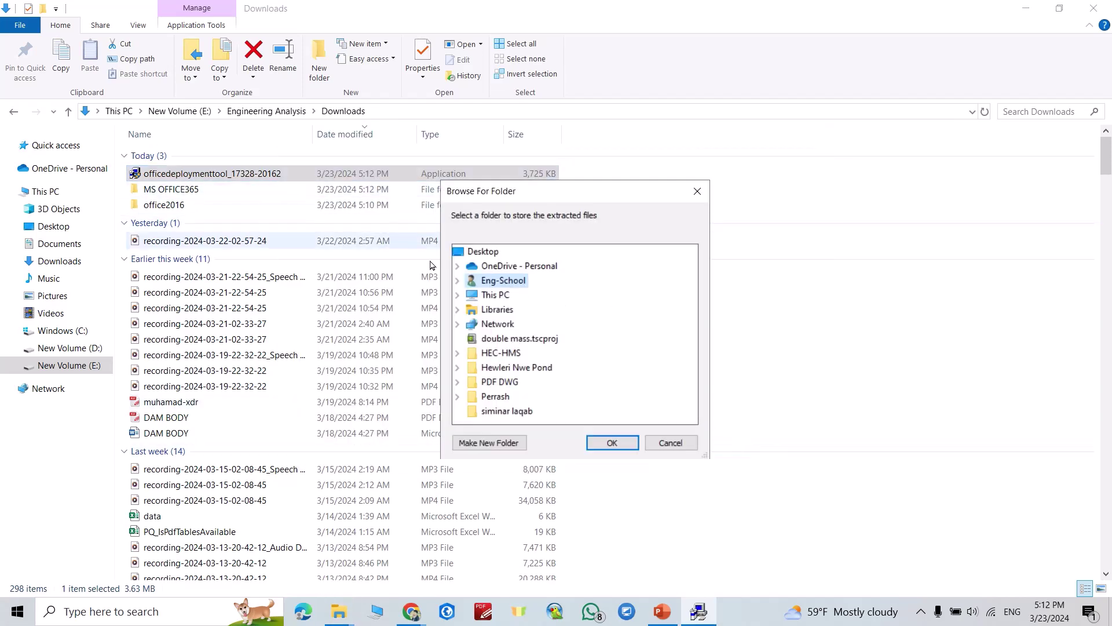
- Extract the files into This PC > Downloads > MS OFFICE365 and dismiss the success message
{"action": "left_click", "coordinate": [508, 295]}
{"action": "left_click", "coordinate": [524, 323]}
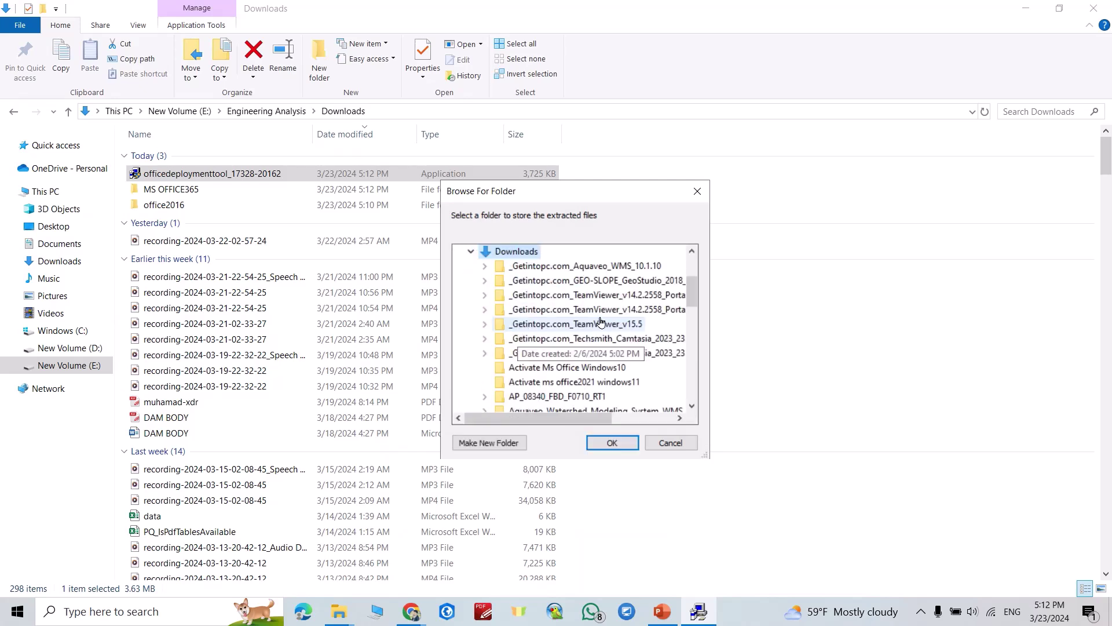
{"action": "left_click_drag", "start_coordinate": [692, 301], "coordinate": [697, 360]}
{"action": "left_click", "coordinate": [539, 295]}
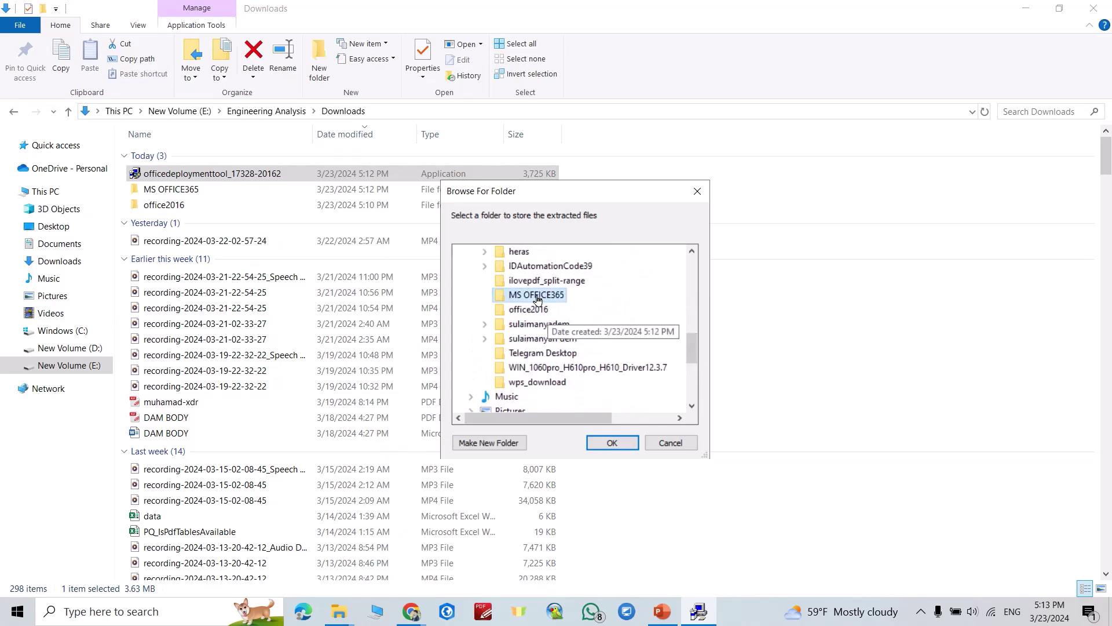
{"action": "left_click", "coordinate": [613, 443]}
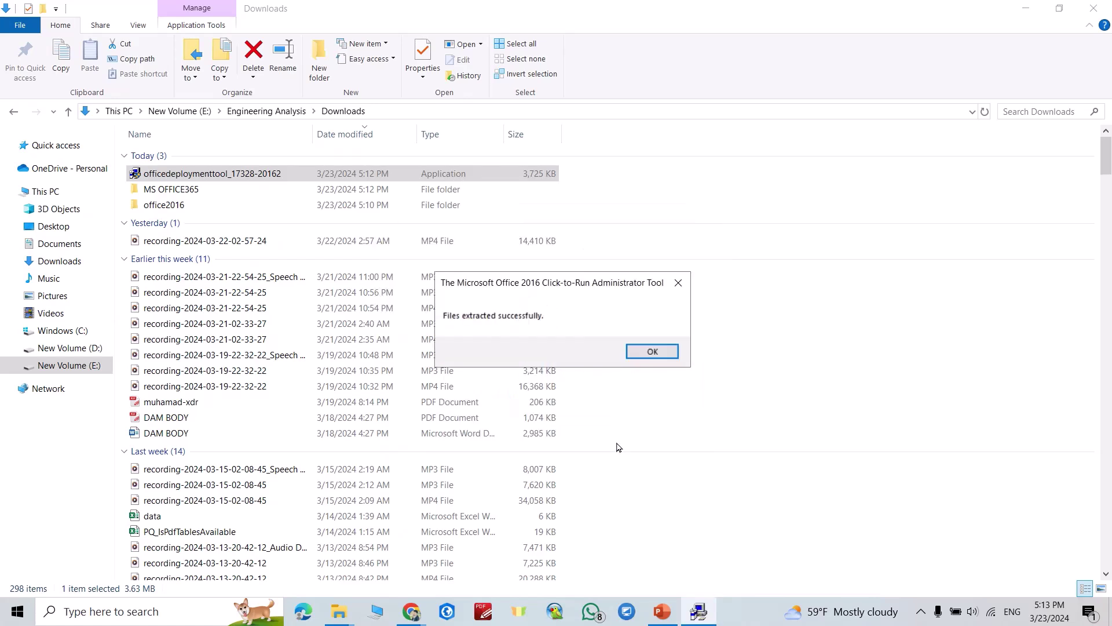
{"action": "left_click", "coordinate": [652, 352]}
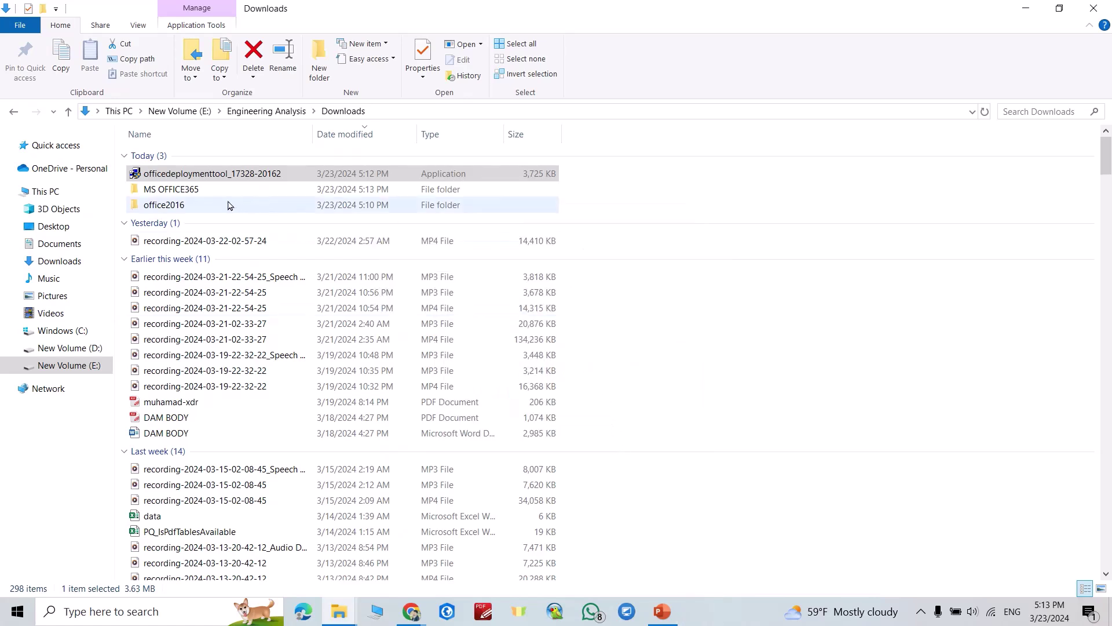
- Copy the MS OFFICE365 folder from Downloads and paste it into Windows (C:)
{"action": "double_click", "coordinate": [204, 191]}
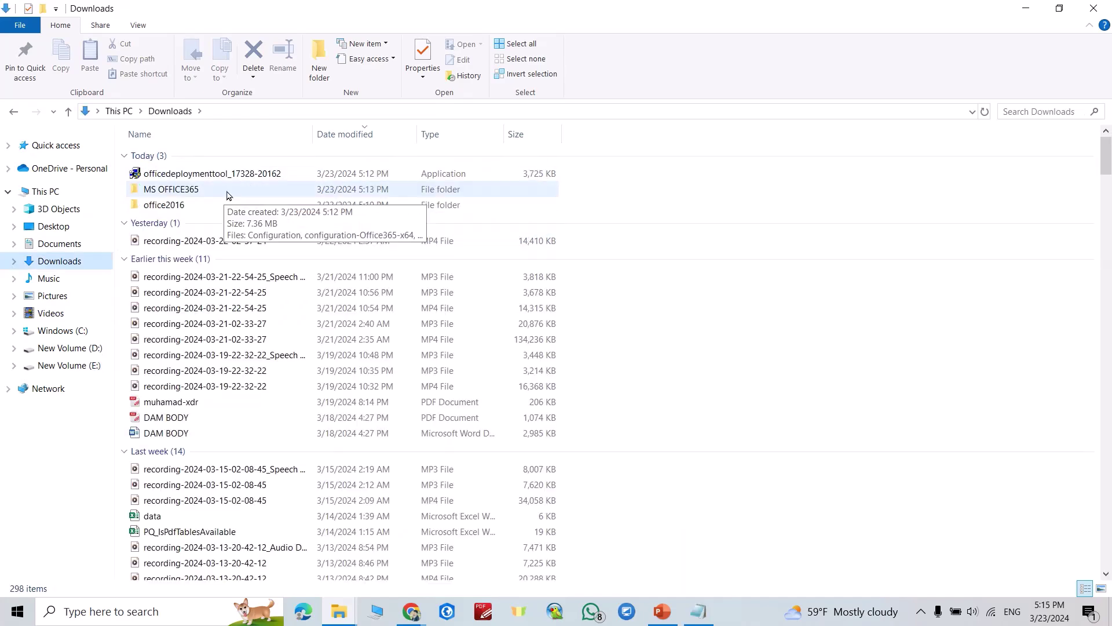
{"action": "left_click", "coordinate": [227, 191]}
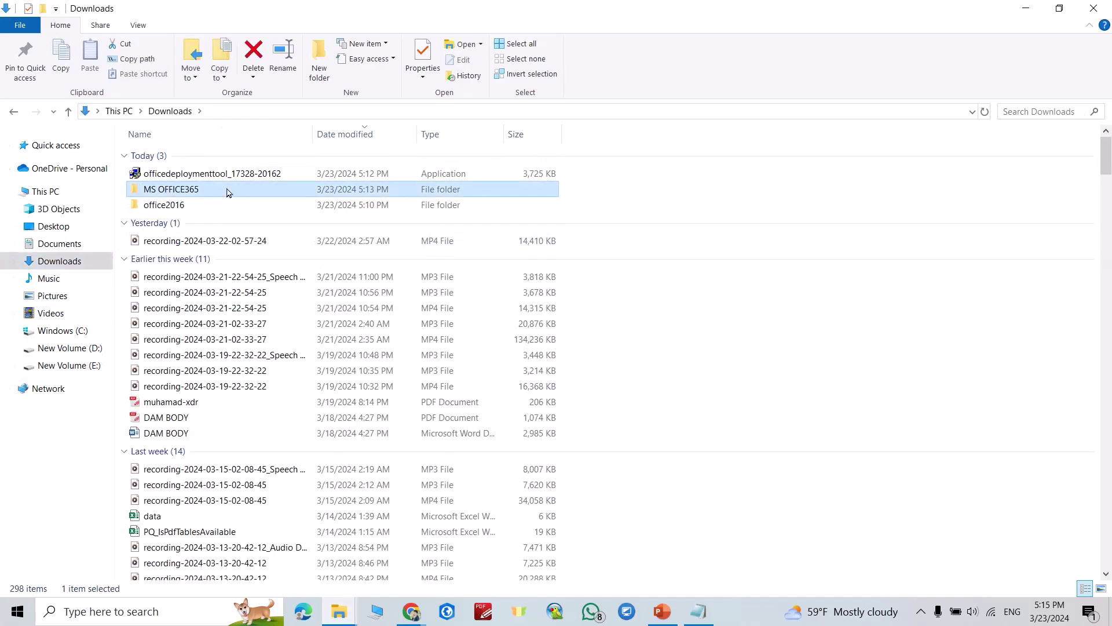
{"action": "right_click", "coordinate": [227, 192]}
{"action": "left_click", "coordinate": [261, 490]}
{"action": "left_click", "coordinate": [64, 330]}
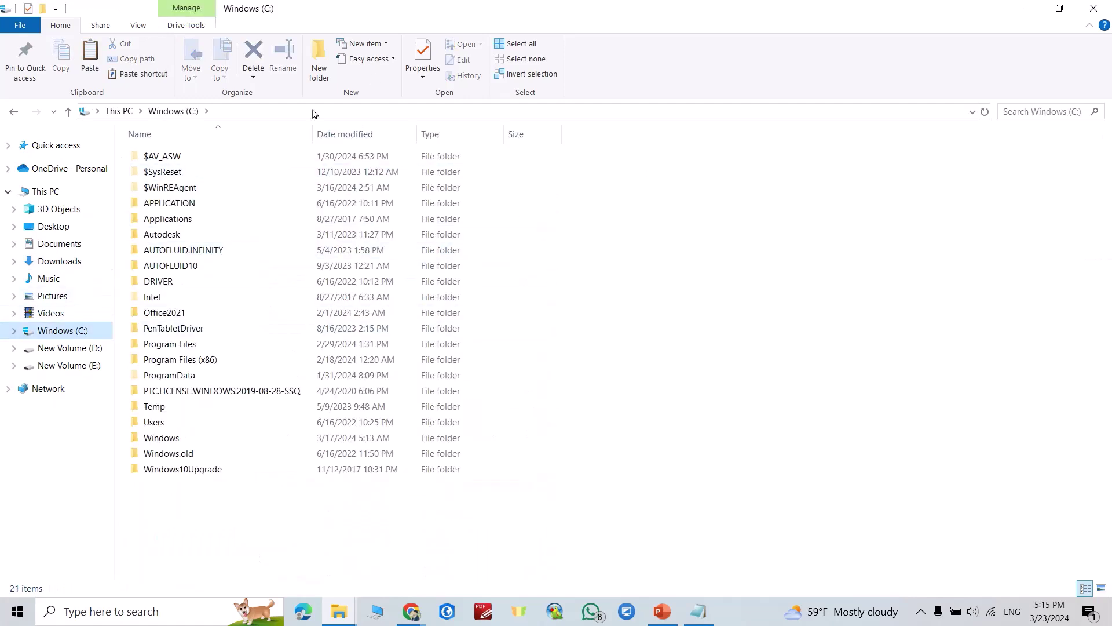
{"action": "right_click", "coordinate": [278, 513]}
{"action": "left_click", "coordinate": [311, 404]}
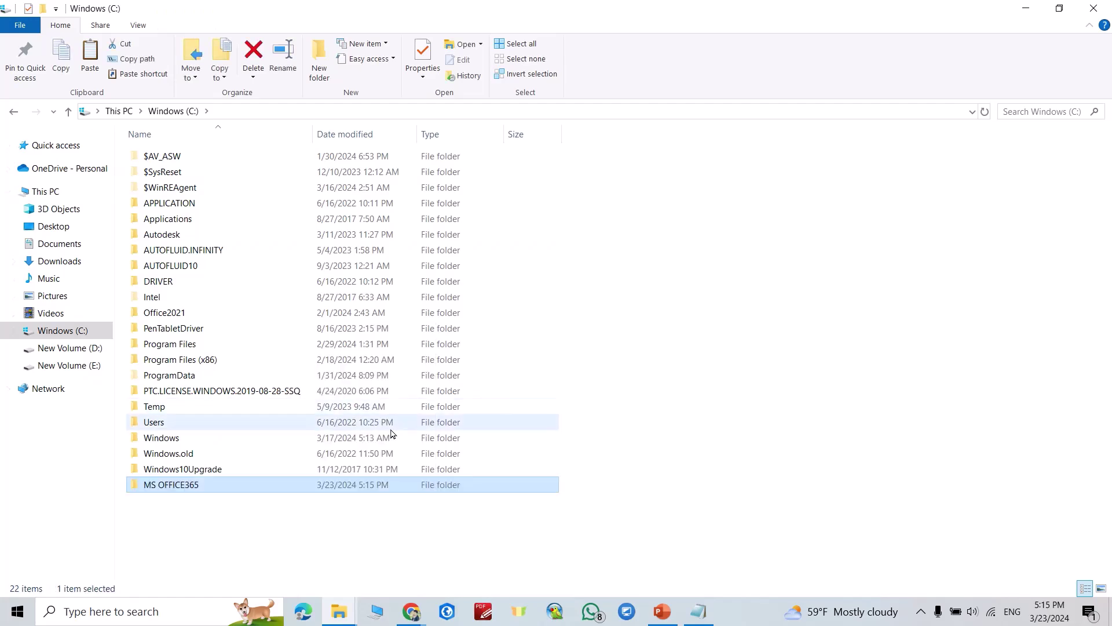
{"action": "left_click", "coordinate": [211, 516]}
- Launch Command Prompt as administrator from Windows search
{"action": "left_click", "coordinate": [111, 612]}
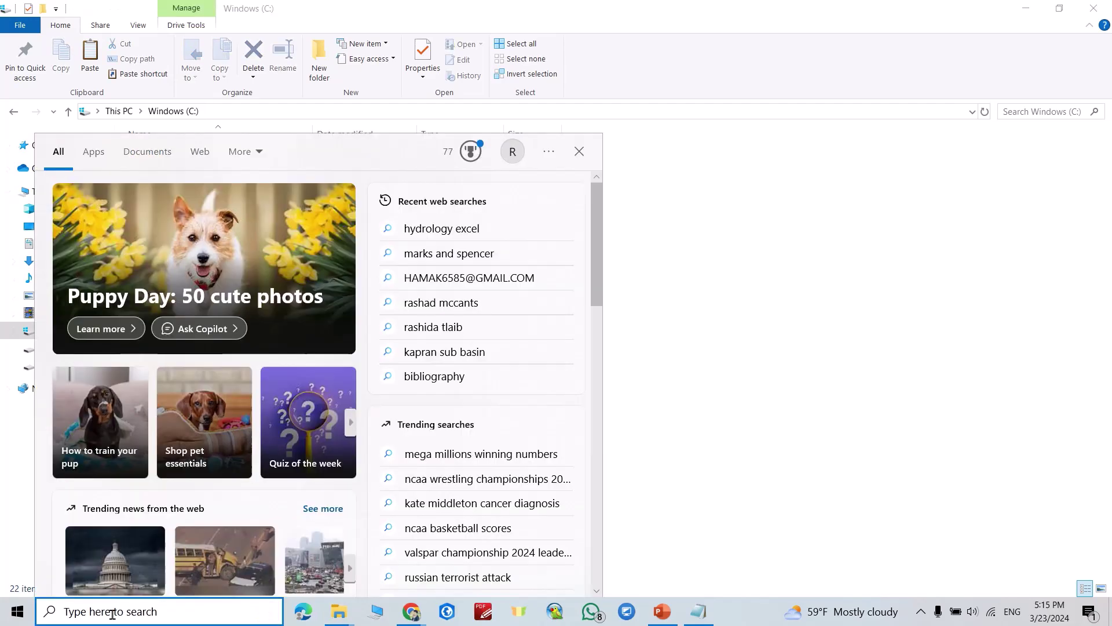
{"action": "type", "text": "C"}
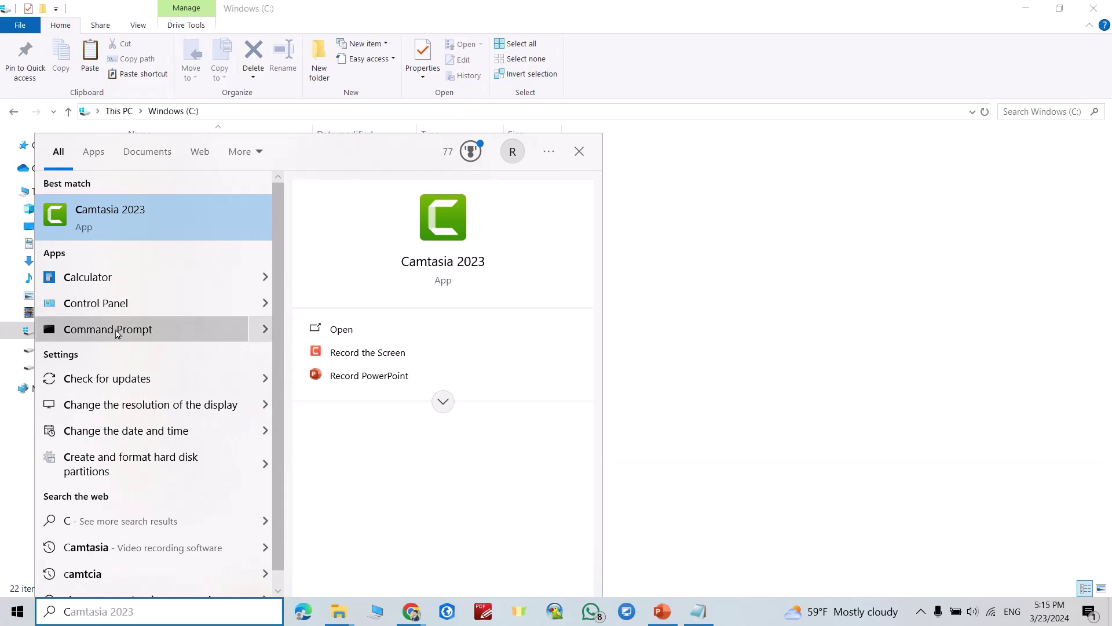
{"action": "right_click", "coordinate": [117, 334]}
{"action": "left_click", "coordinate": [194, 359]}
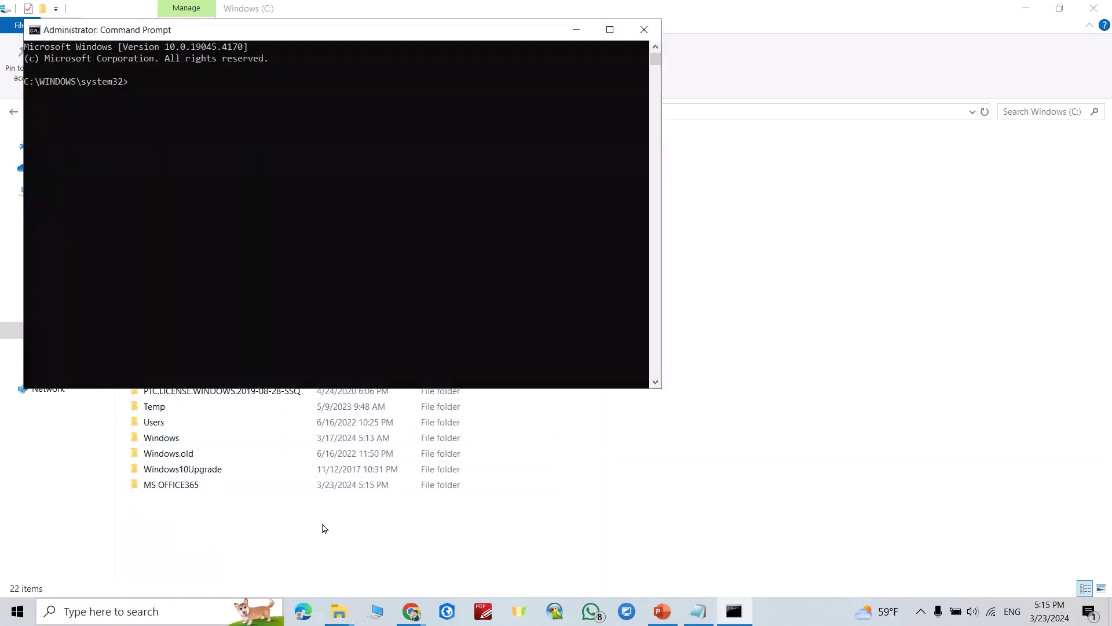
- Copy the C:\MS OFFICE365 path from Explorer and run cd C:\MS OFFICE365
{"action": "left_click", "coordinate": [188, 531]}
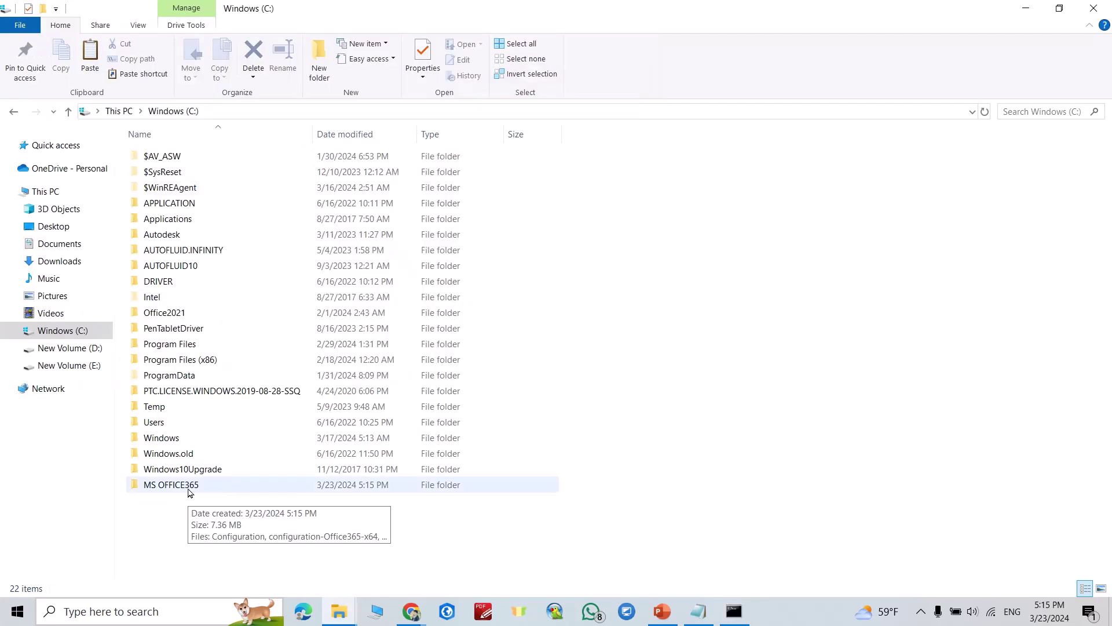
{"action": "double_click", "coordinate": [189, 492]}
{"action": "left_click", "coordinate": [310, 111]}
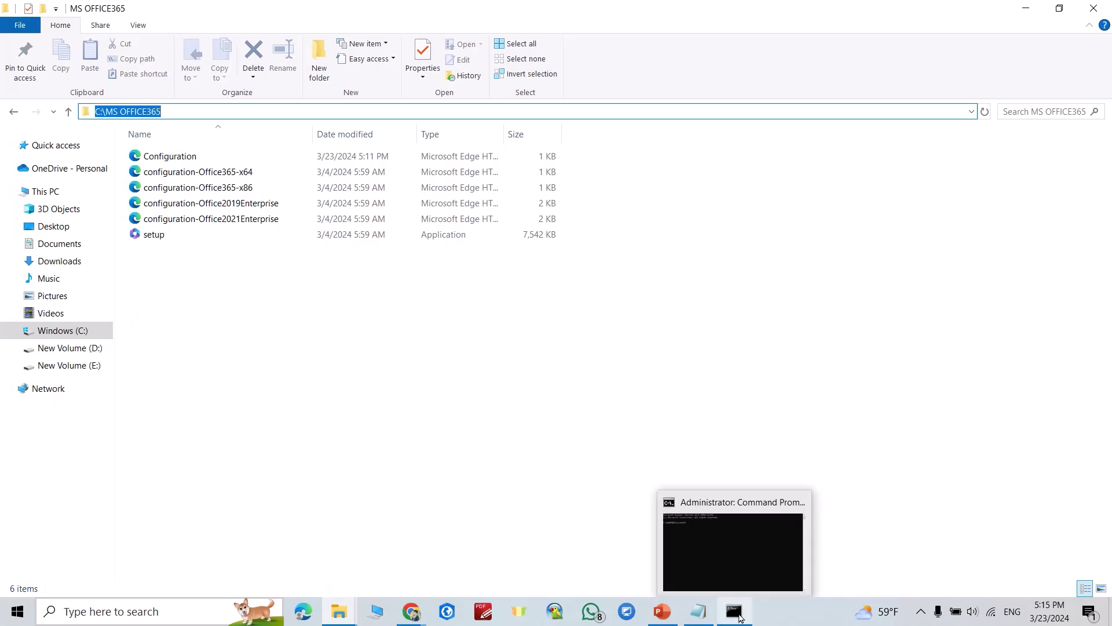
{"action": "left_click", "coordinate": [734, 611]}
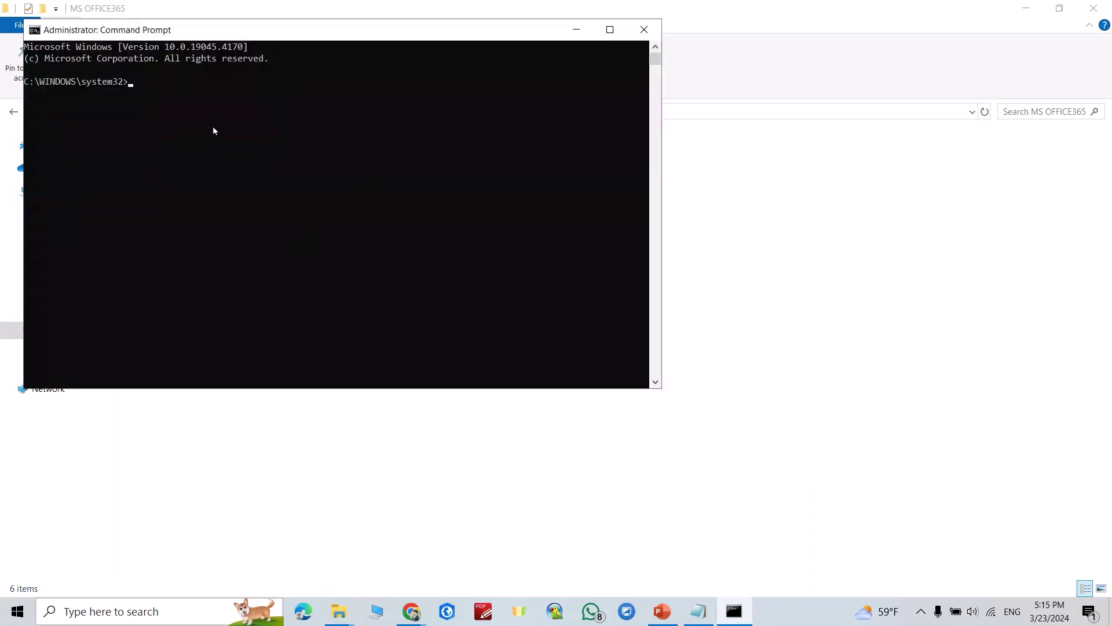
{"action": "type", "text": "cd"}
{"action": "key", "text": "ctrl+v"}
{"action": "key", "text": "Return"}
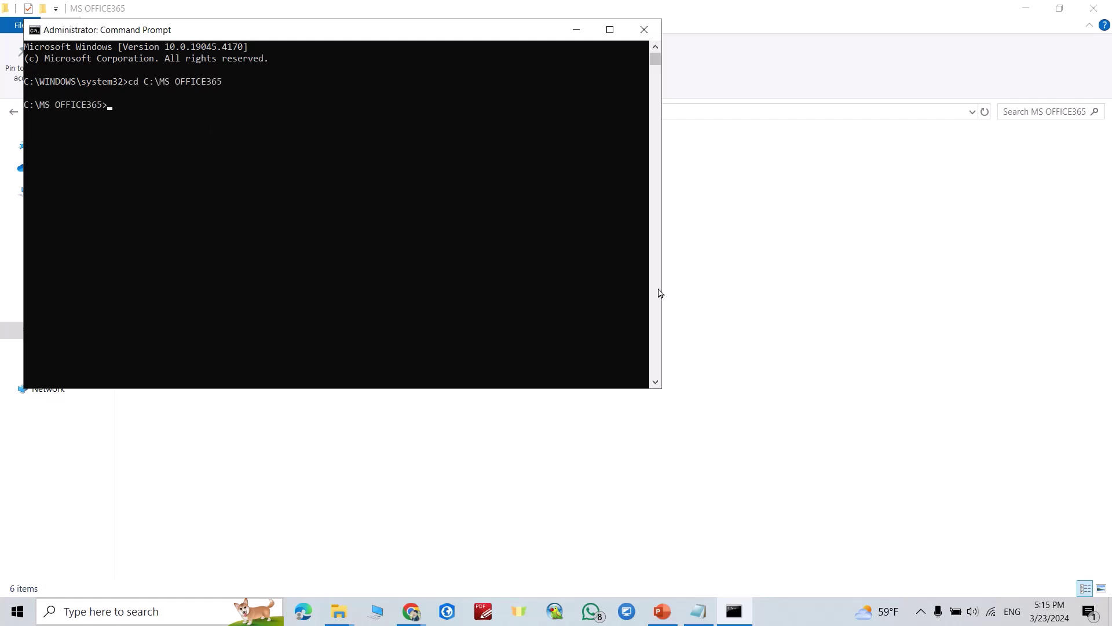
- Run 'setup.exe /configure configuration.xml' in Command Prompt, copied from the Notepad notes
{"action": "left_click", "coordinate": [698, 611]}
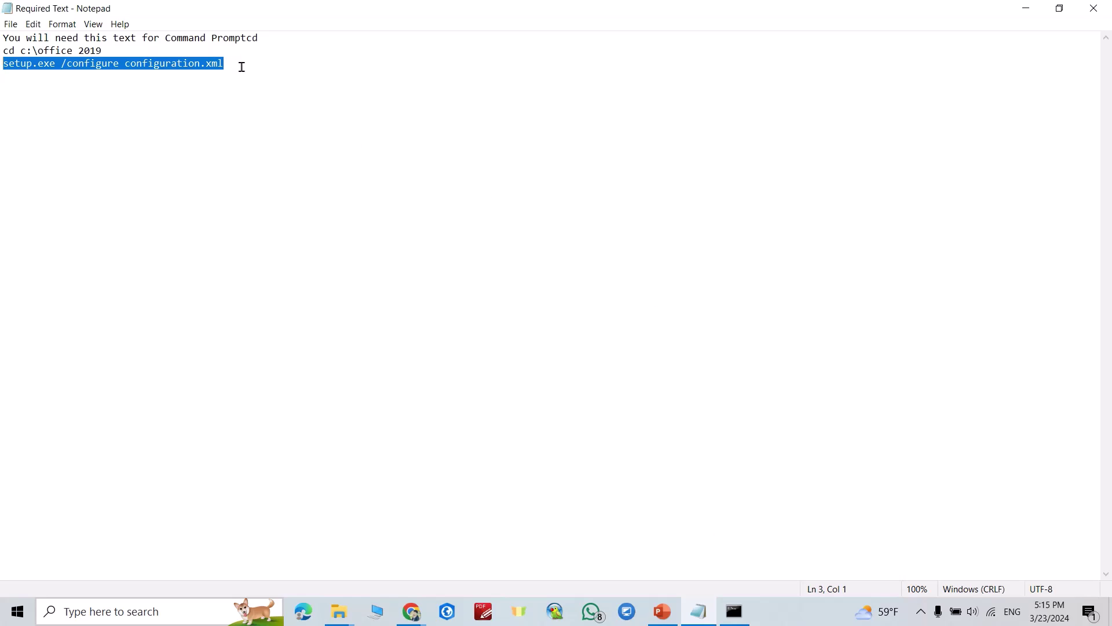
{"action": "left_click_drag", "start_coordinate": [242, 66], "coordinate": [2, 64]}
{"action": "left_click", "coordinate": [734, 611]}
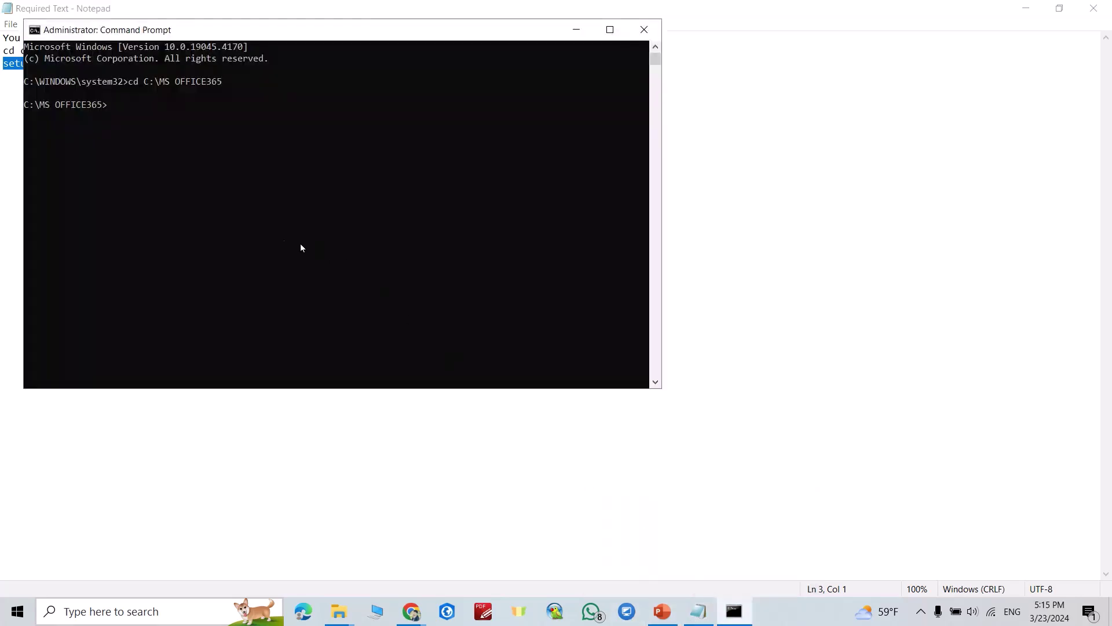
{"action": "right_click", "coordinate": [189, 184]}
{"action": "key", "text": "Return"}
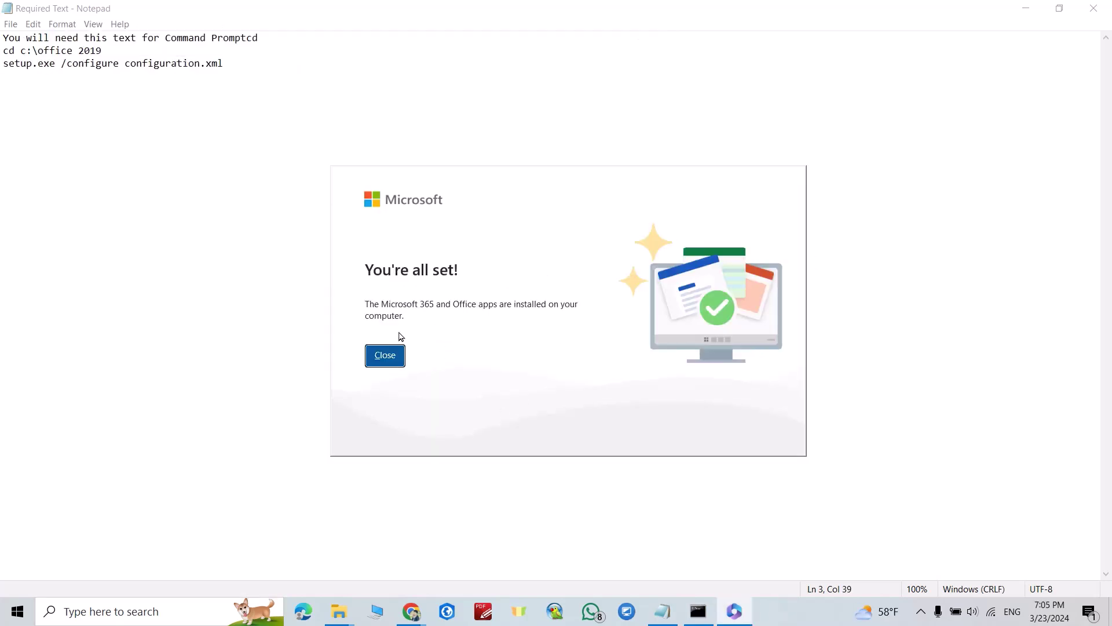
- Dismiss the You're all set message, search Windows for Word, then return to Notepad
{"action": "left_click", "coordinate": [387, 359]}
{"action": "key", "text": "super+s"}
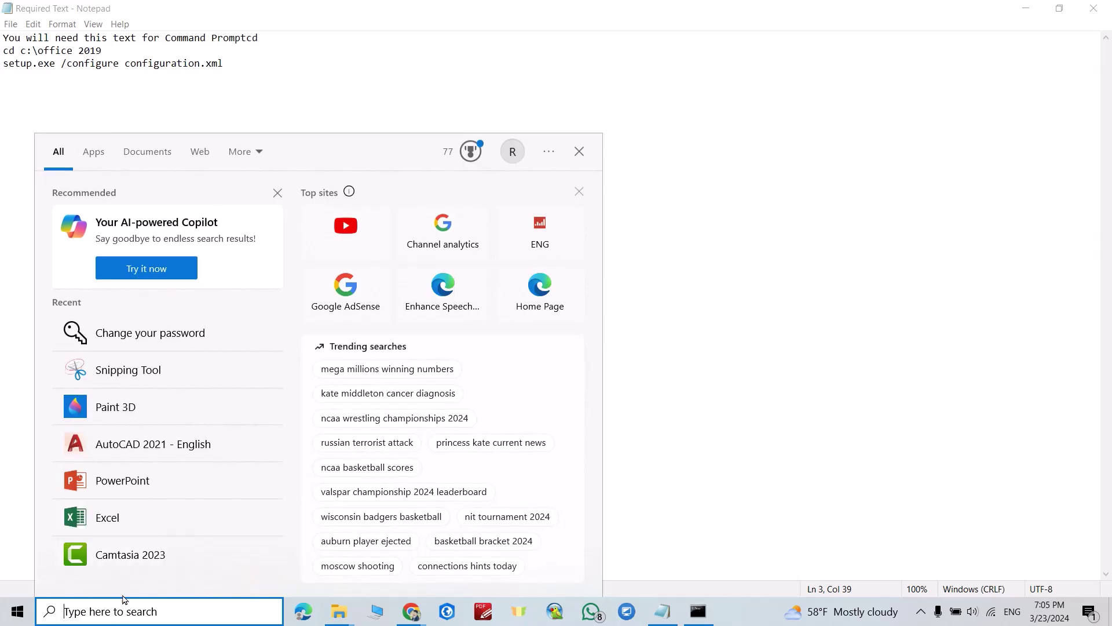
{"action": "type", "text": "w"}
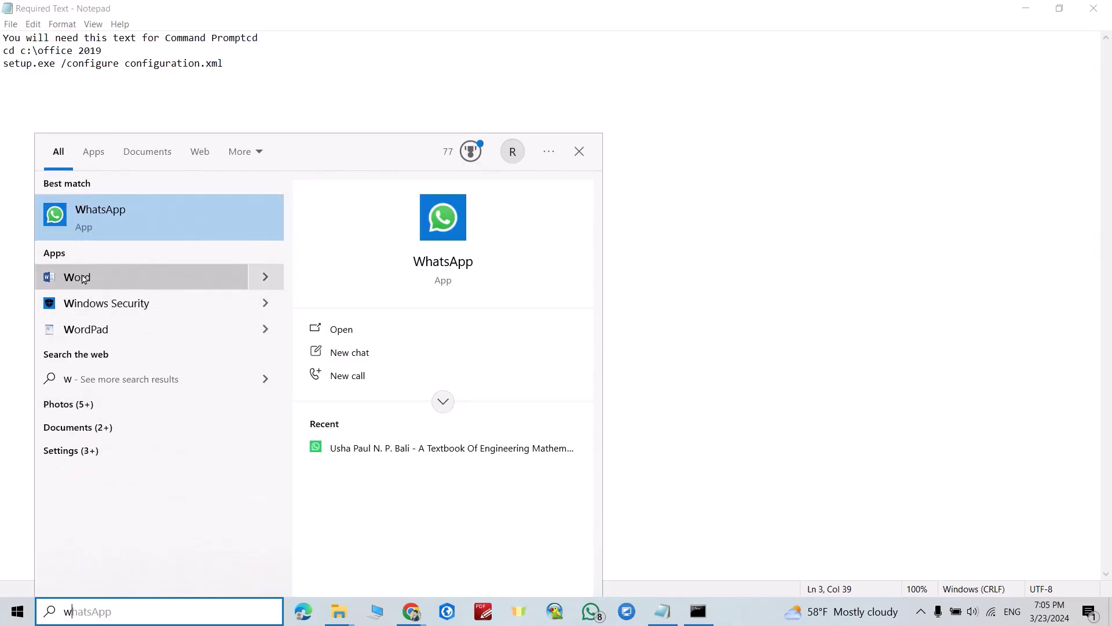
{"action": "left_click", "coordinate": [822, 369]}
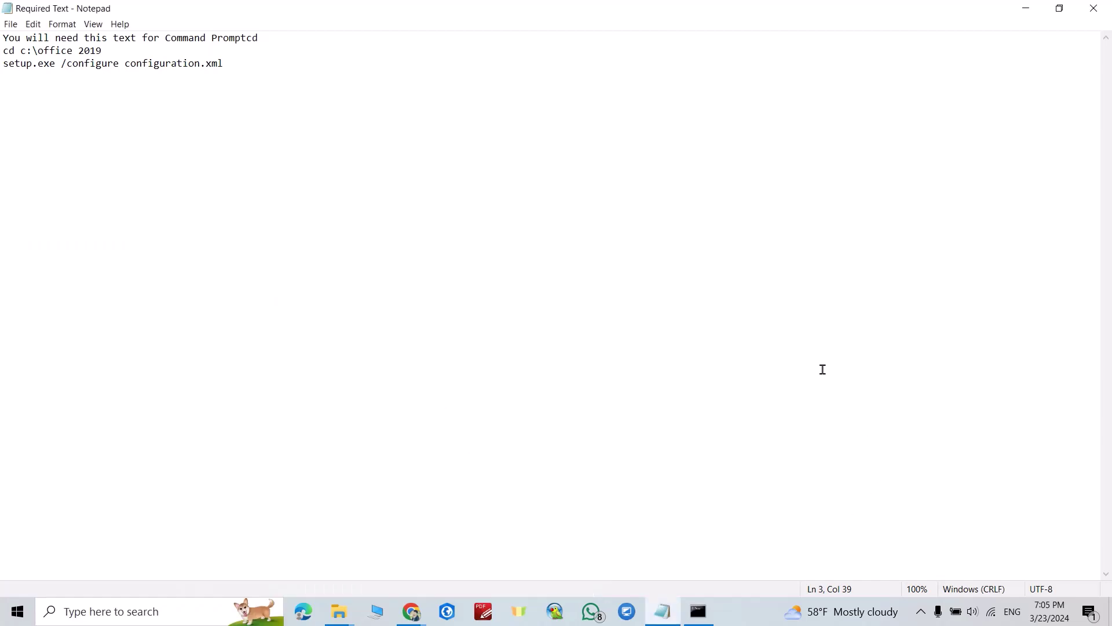